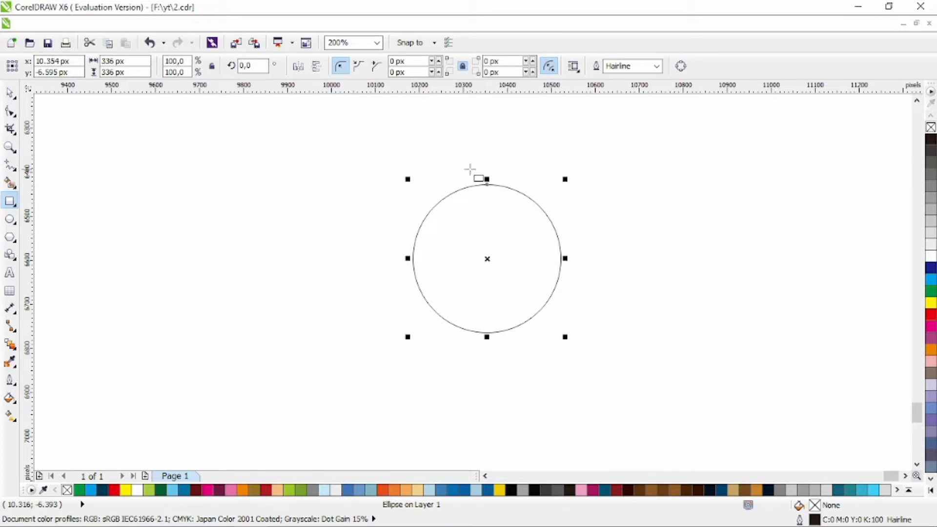
- Draw a small rectangle across the circle's top edge and skew it into a parallelogram about 52 px wide and 78 px high
left_click_drag(470, 170, 496, 348)
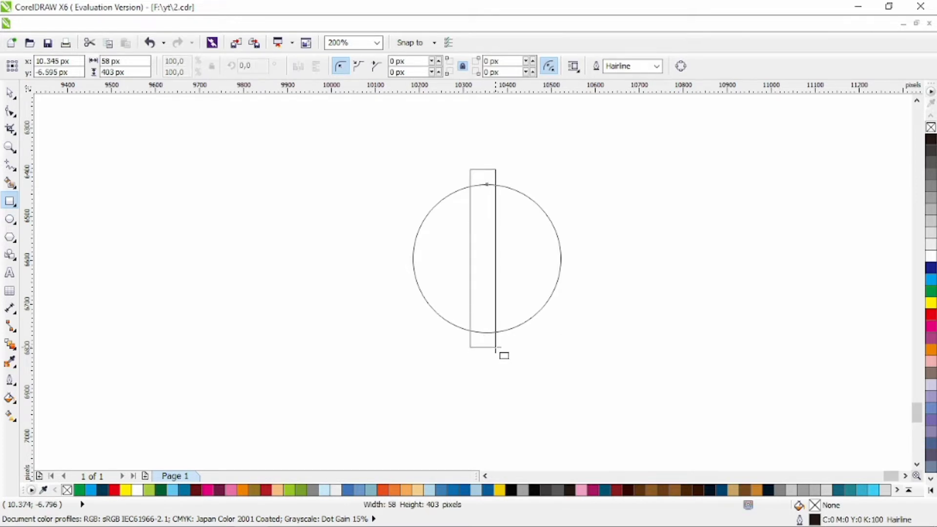
left_click_drag(495, 347, 468, 209)
key("space")
left_click(473, 198)
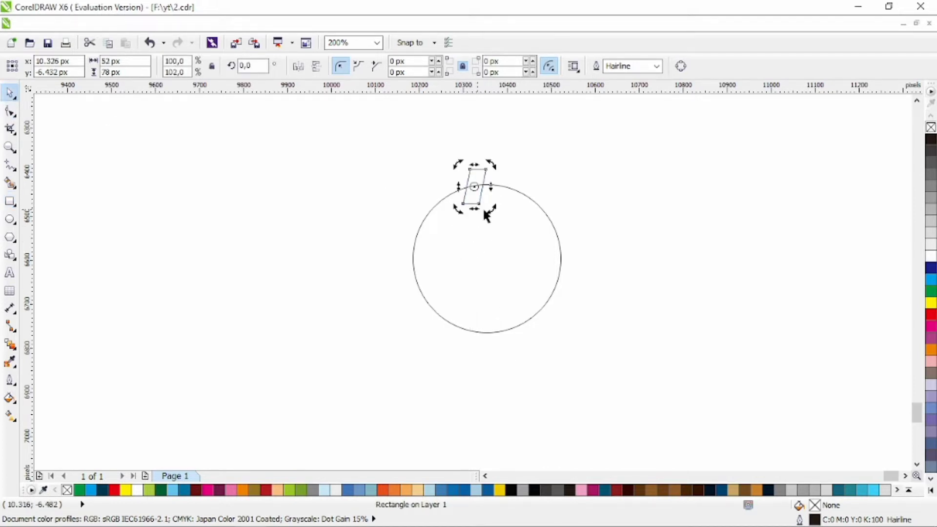
- Mirror a copy of the parallelogram horizontally, overlap it with the original and weld the two into one shape
left_click(298, 66)
left_click_drag(473, 177, 491, 176)
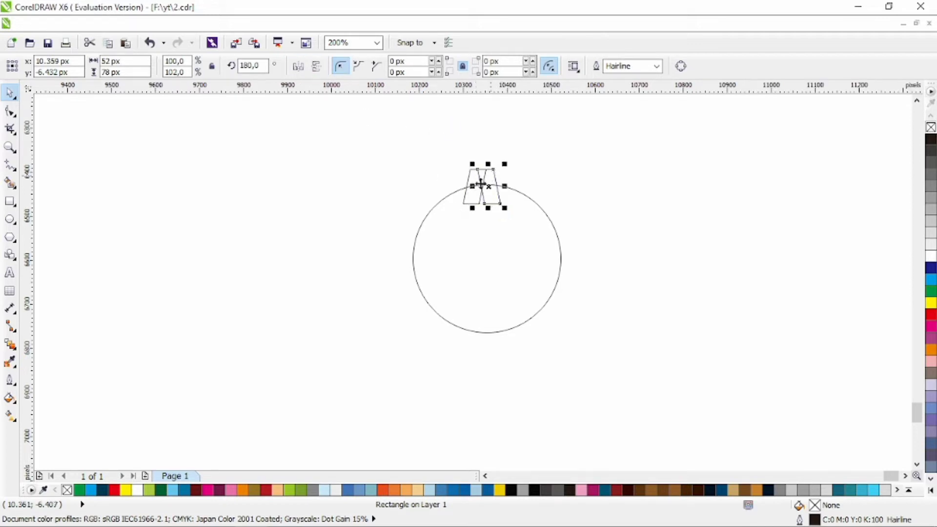
left_click(470, 177, "shift")
left_click(424, 67)
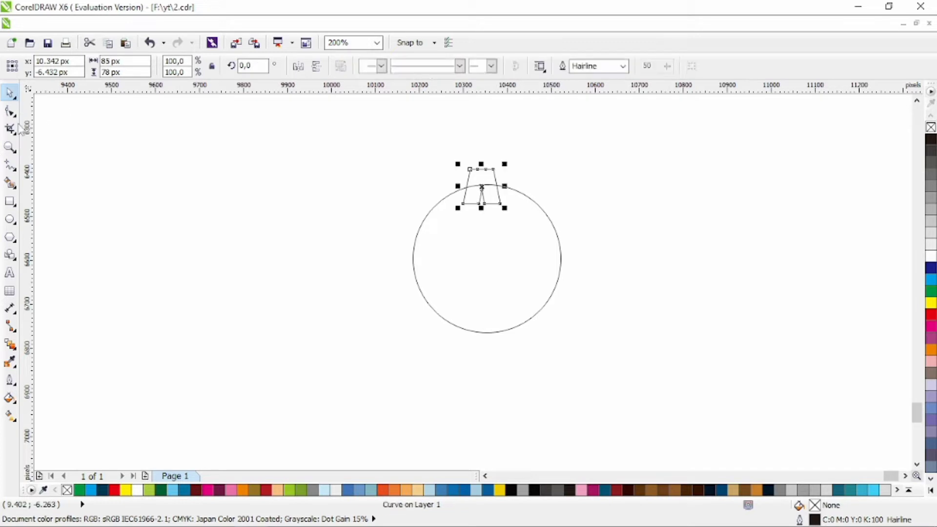
- Delete the middle nodes of the welded shape to leave a plain four-sided trapezoid tooth
key("F10")
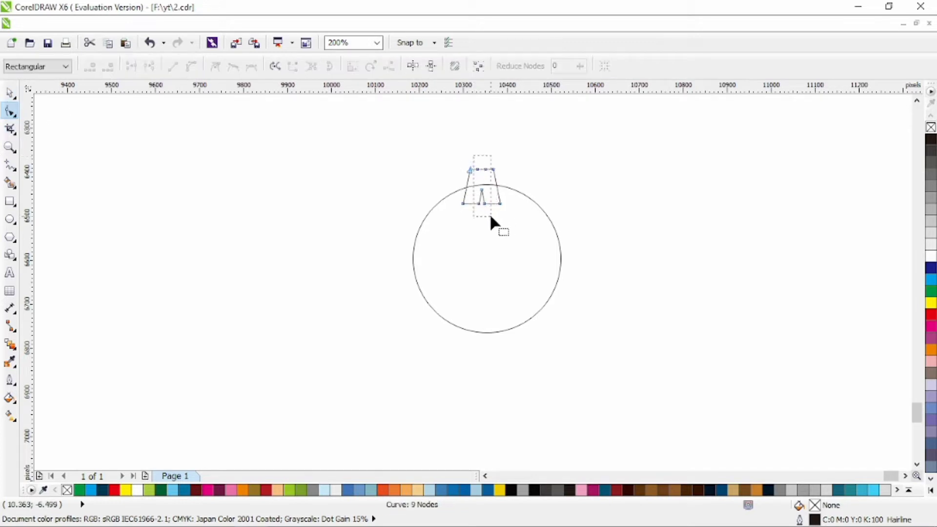
left_click_drag(490, 213, 487, 213)
key("Delete")
left_click(10, 92)
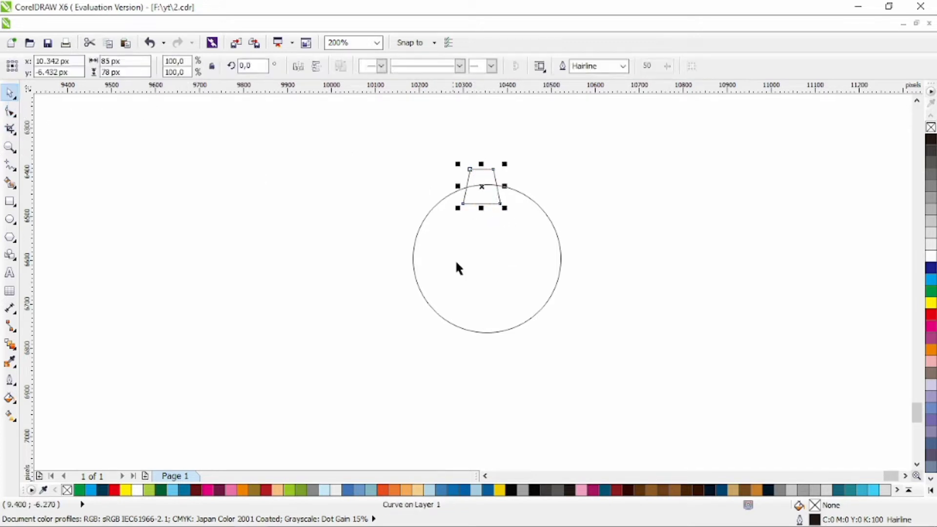
- Copy the trapezoid tooth straight down to the circle's bottom edge and flip the copy vertically
left_click(461, 265, "shift")
key("Escape")
left_click_drag(485, 175, 487, 320)
right_click(488, 320)
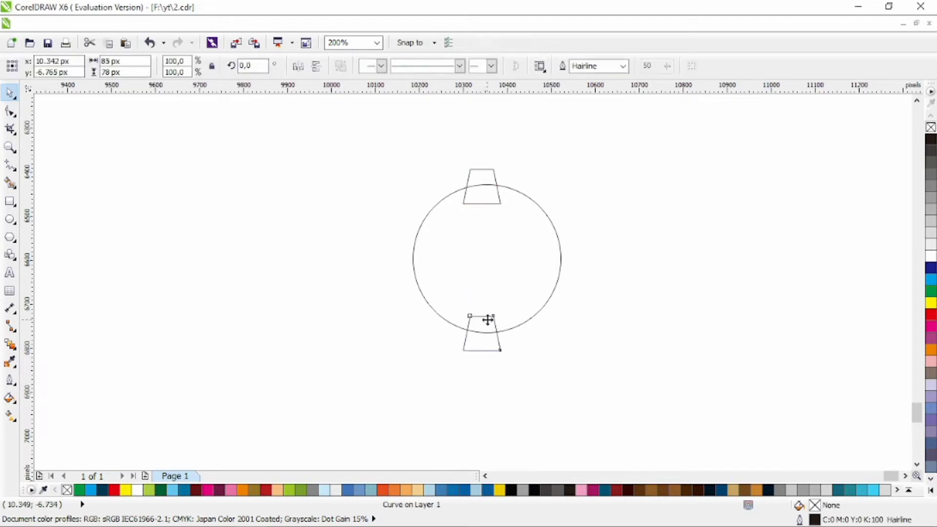
left_click(316, 66)
- Weld the top and bottom teeth into one object and center it on the circle
left_click(482, 173, "shift")
left_click(424, 66)
left_click(524, 259, "shift")
key("Escape")
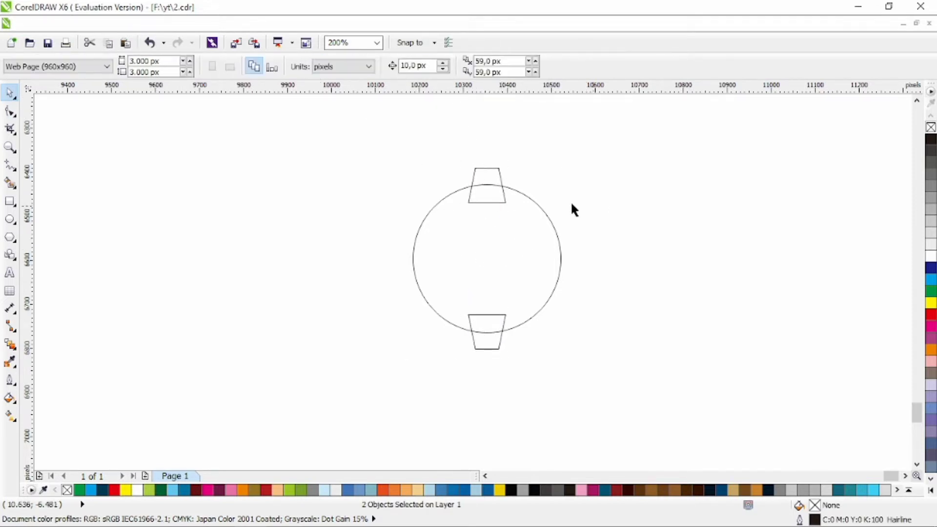
- Rotate a copy of the tooth pair by 90° to add teeth on the circle's two sides
left_click(479, 178)
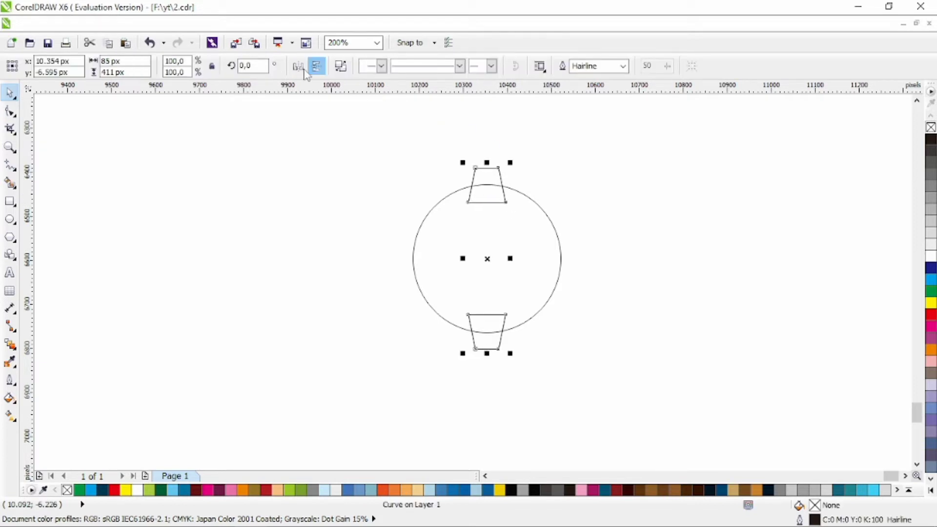
type("90")
key("Return")
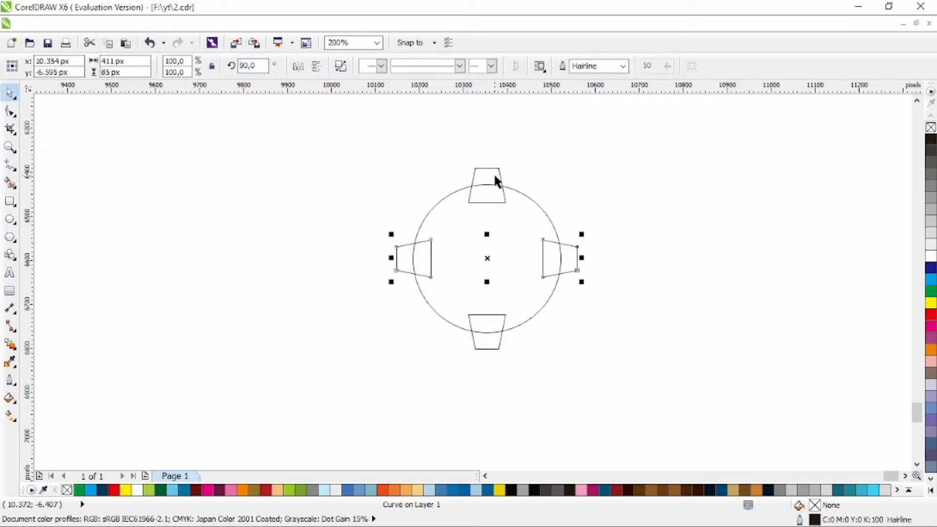
- Combine the two tooth pairs into one object and rotate a copy of it by 45°
left_click(494, 181, "shift")
key("ctrl+l")
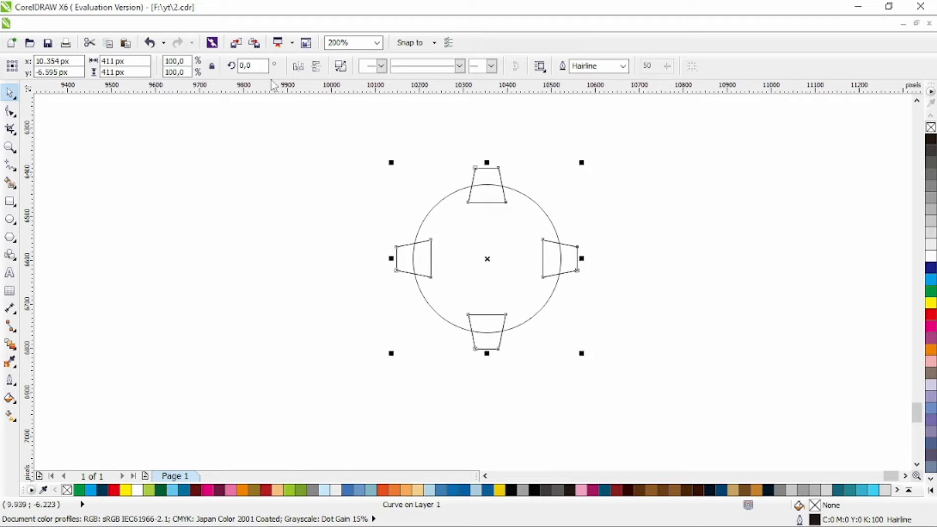
type("45")
key("Return")
- Weld the circle and all eight teeth into a single gear outline
left_click(619, 202)
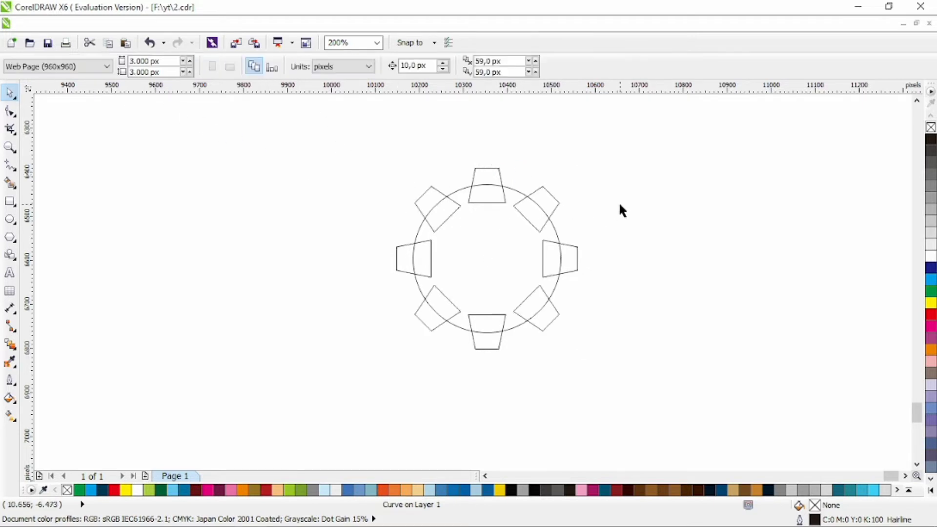
left_click_drag(629, 151, 329, 335)
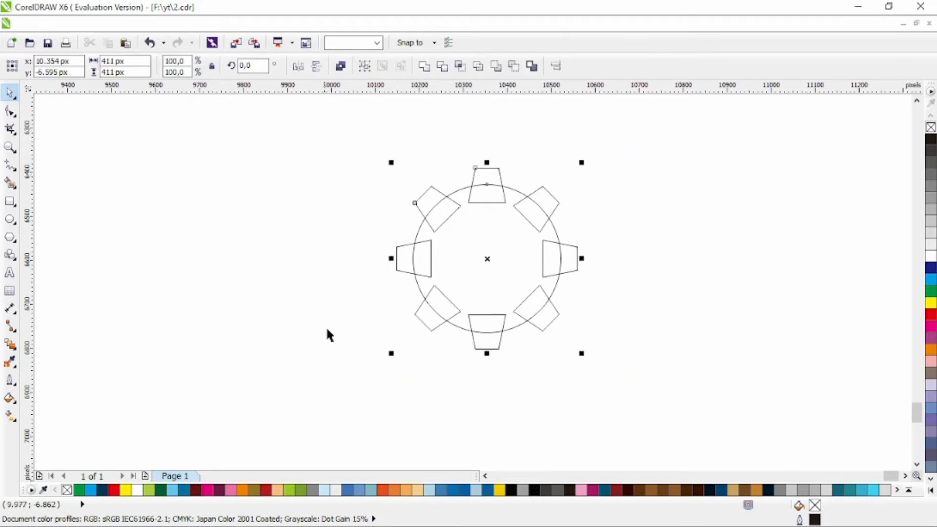
left_click(424, 65)
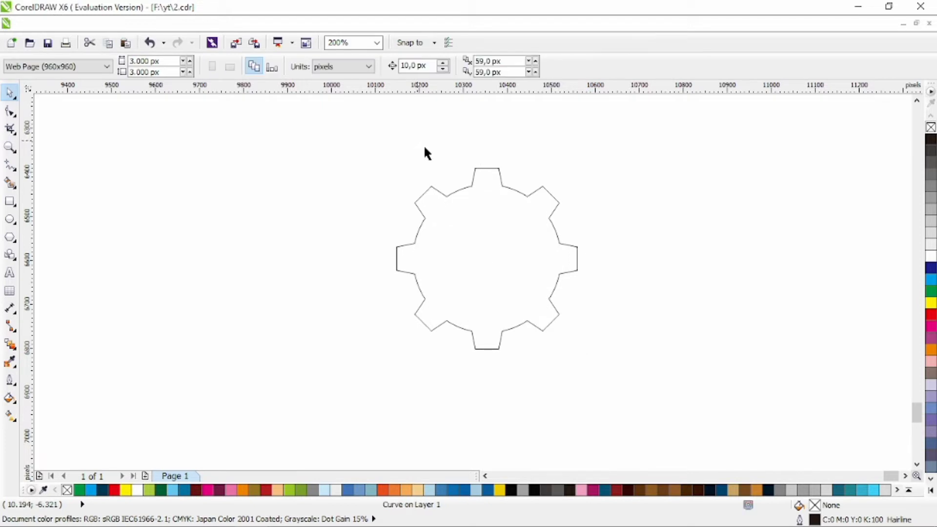
- Draw a circle about 164 px in diameter inside the gear, centered horizontally and vertically on it
left_click(11, 219)
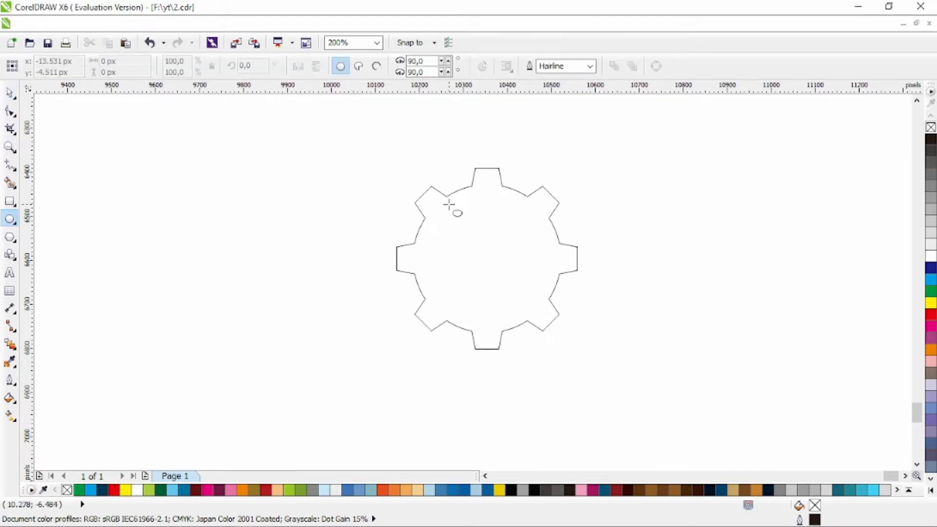
left_click_drag(449, 205, 543, 299)
key("space")
left_click_drag(326, 138, 688, 410)
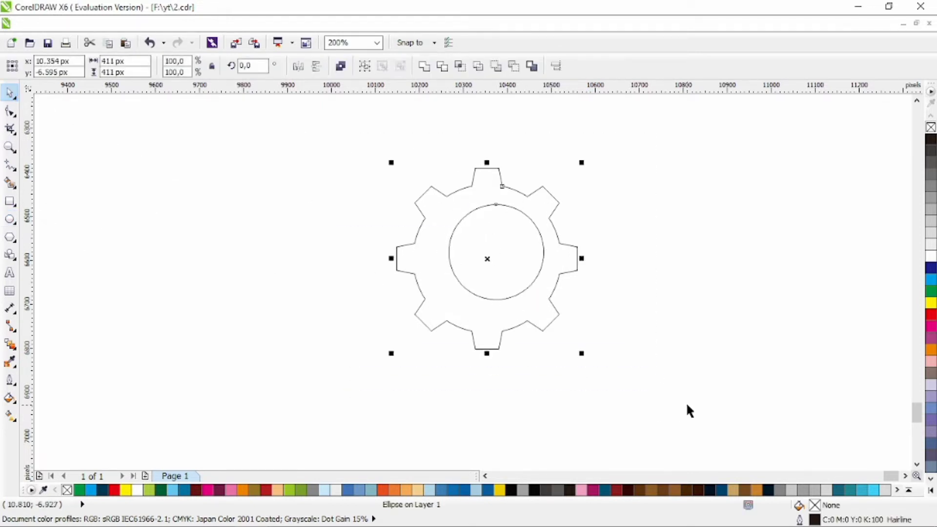
key("c")
key("e")
left_click(529, 236)
left_click_drag(539, 209, 527, 216)
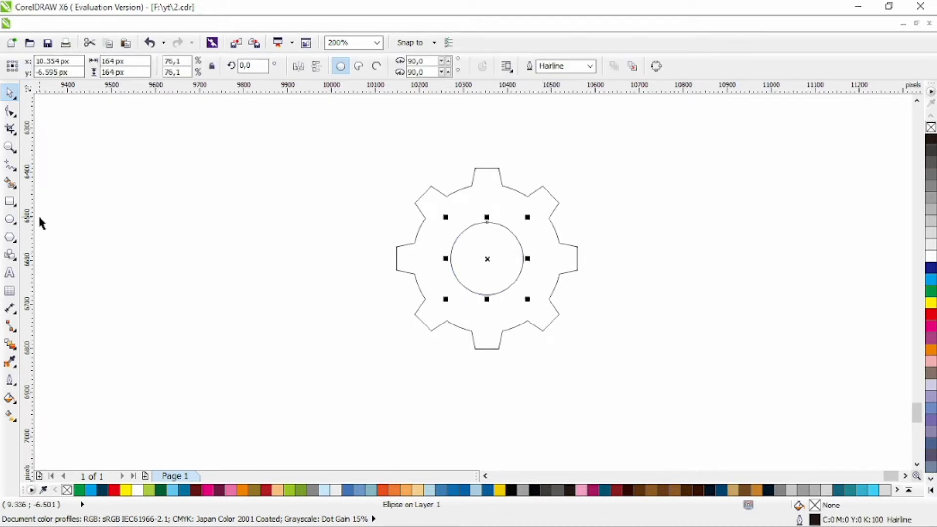
- Draw a hexagon beside the gear, convert it to curves and pull its lower nodes down into an elongated bar
left_click(11, 237)
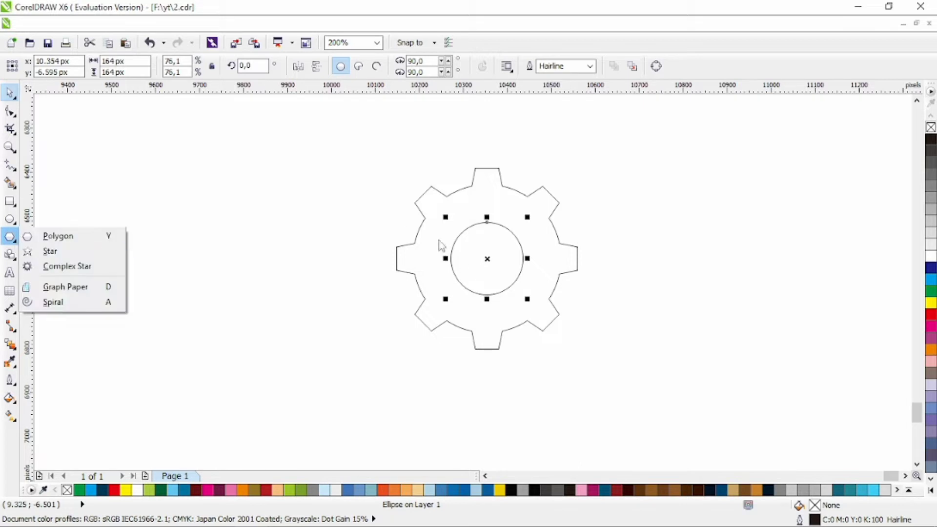
left_click(58, 236)
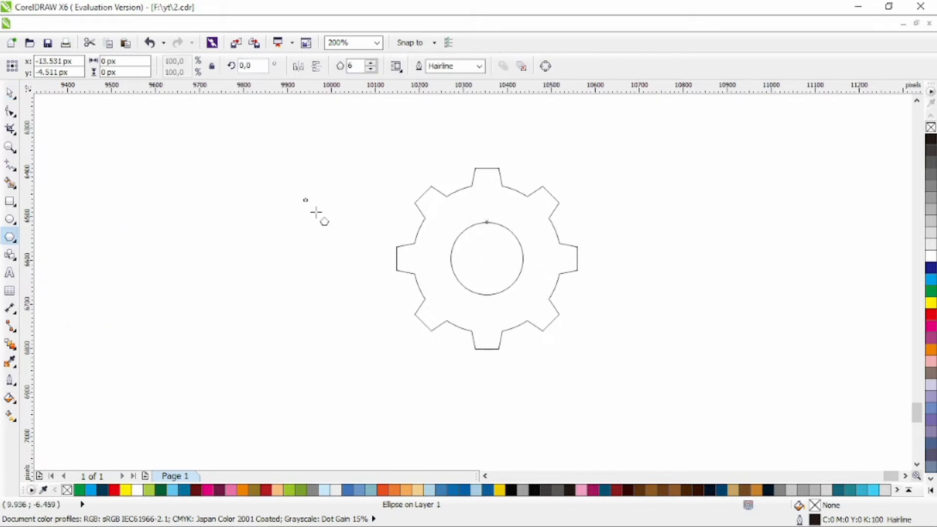
left_click_drag(303, 193, 365, 263)
key("ctrl+q")
left_click(11, 111)
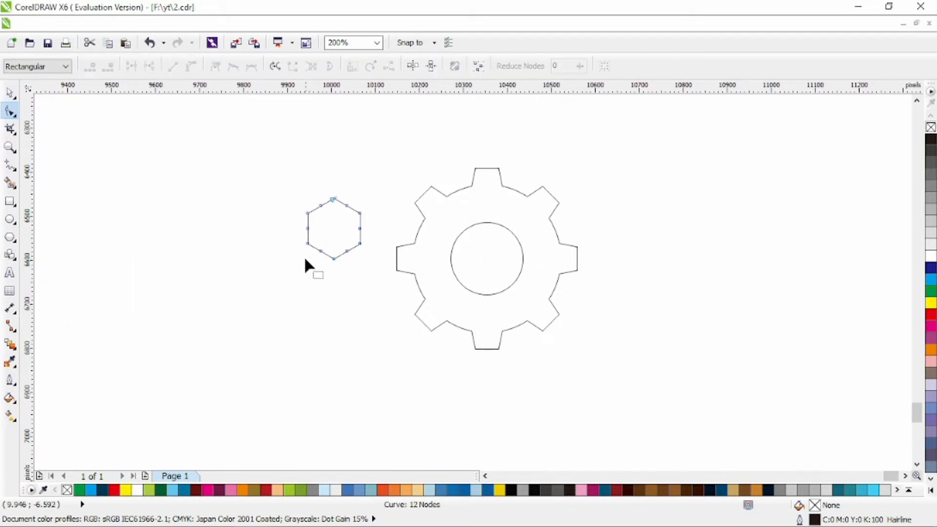
left_click_drag(298, 274, 342, 385)
- Scale the elongated hexagon to about 67 × 244 px and place it on the gear's vertical centerline, reaching from the top tooth into the circle
left_click(10, 92)
left_click(479, 278, "shift")
key("c")
left_click(501, 261)
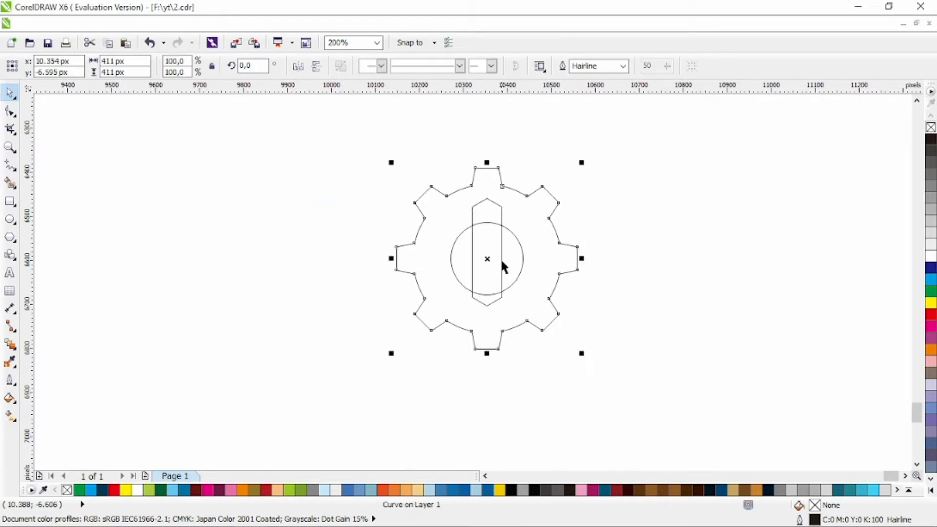
mouse_move(488, 242)
left_mouse_down()
mouse_move(489, 198)
mouse_move(494, 239)
left_mouse_up()
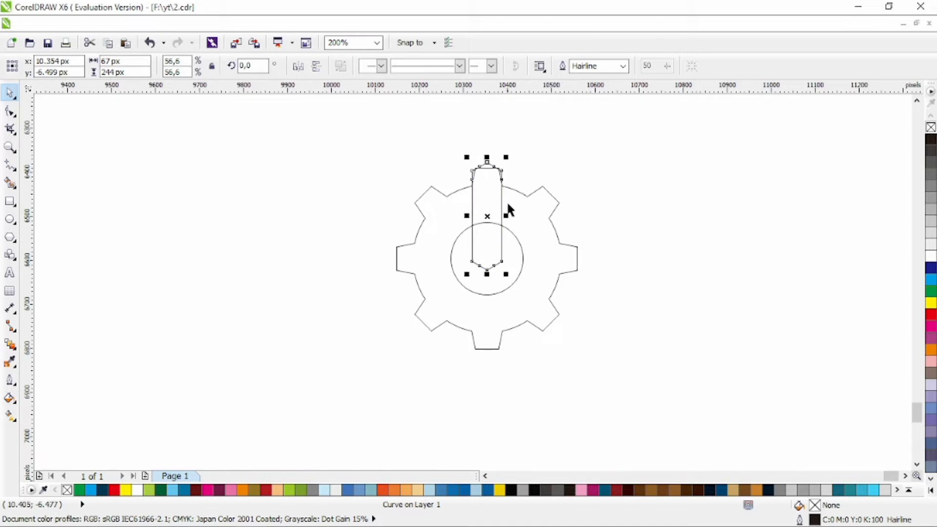
- Weld a lower copy of the elongated hexagon to the inner circle, and trim the result with the upper hexagon to form a wrench
left_click_drag(489, 191, 489, 300)
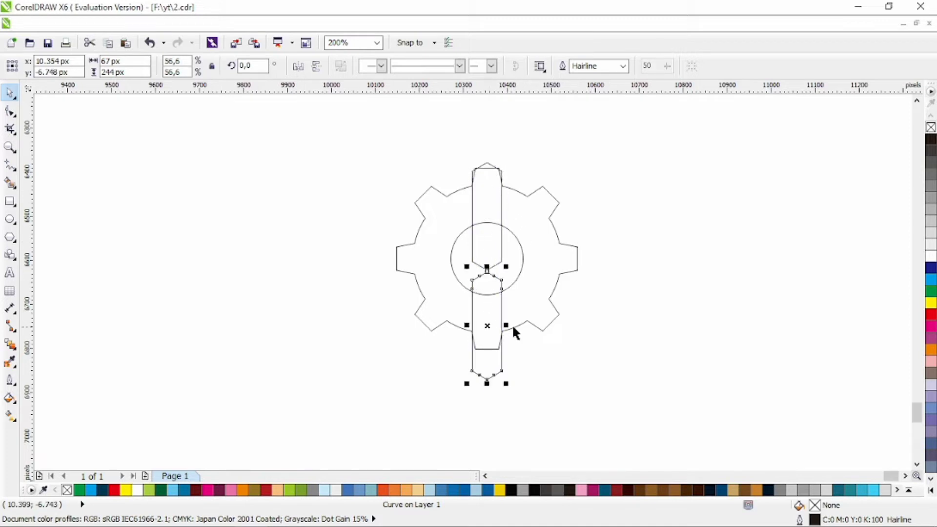
left_click(515, 249, "shift")
left_click(489, 187)
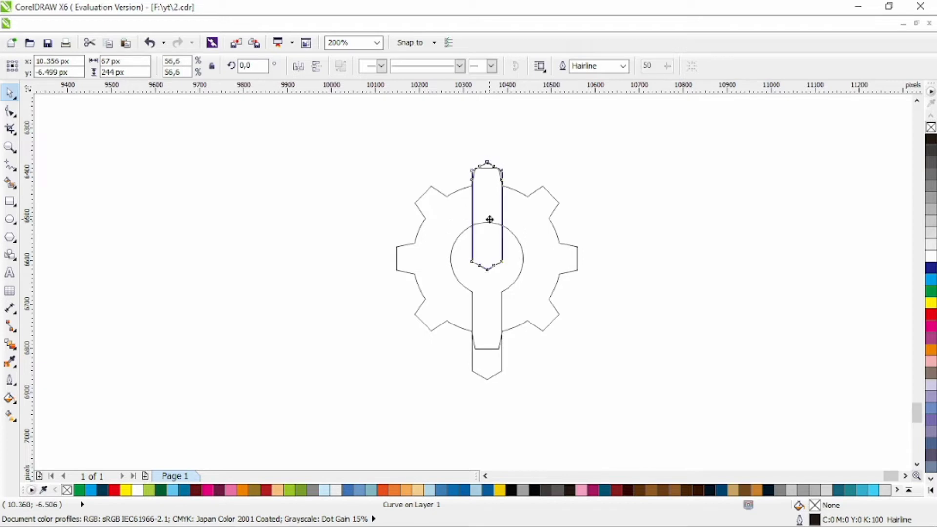
left_click(517, 257, "shift")
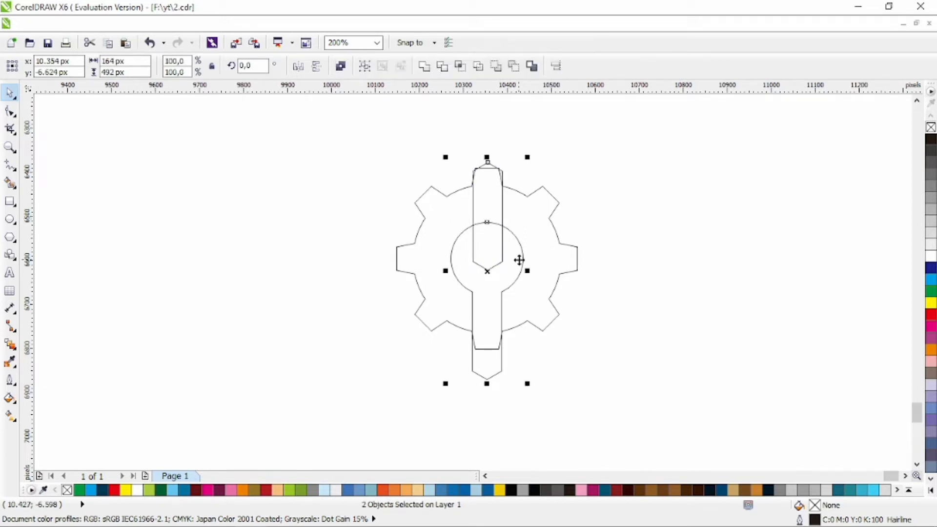
left_click(442, 66)
left_click(634, 238)
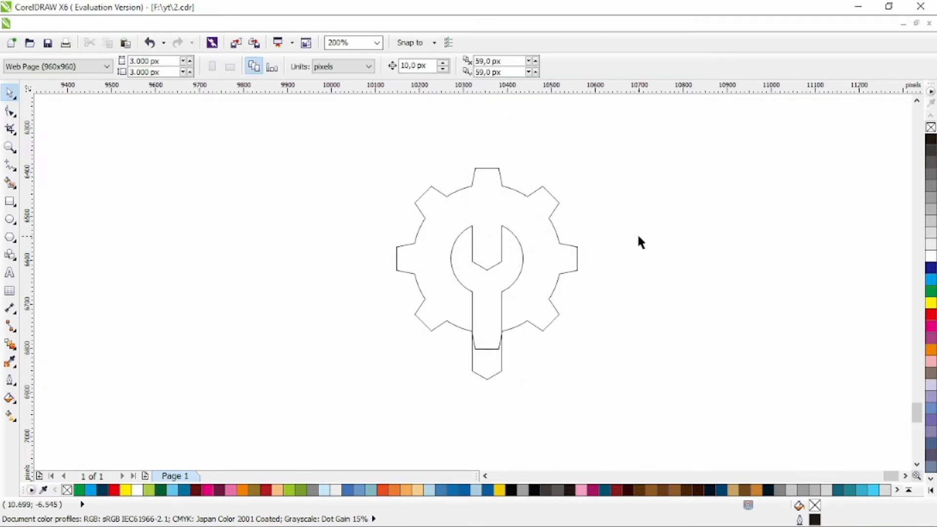
- Draw a narrow downward-pointing triangle about 114 px high across the left edge of the wrench handle at the gear's bottom
left_click(11, 166)
left_click(68, 178)
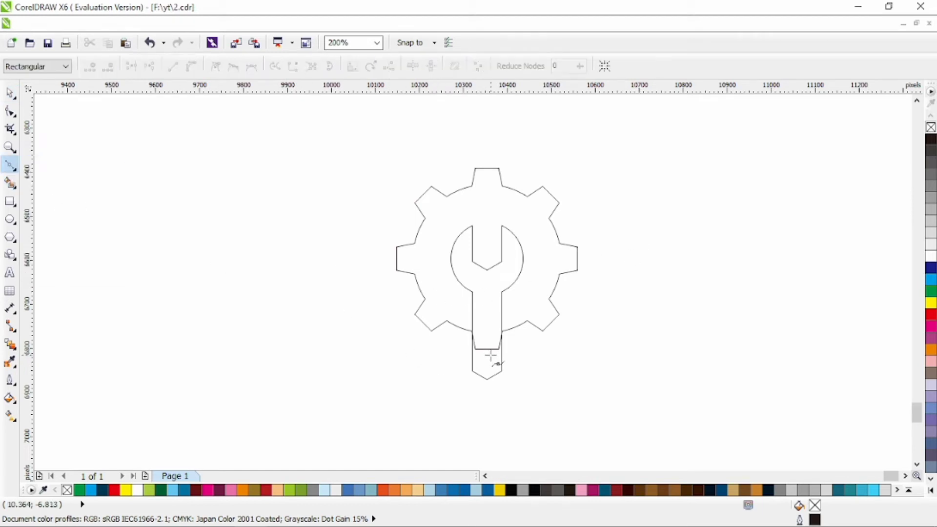
left_click(474, 364)
left_click(460, 314)
left_click(484, 319)
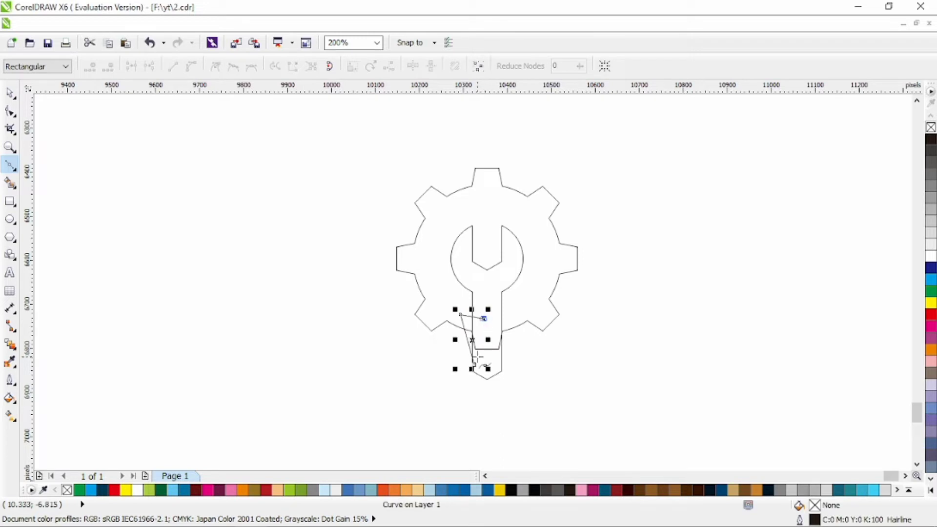
left_click(474, 364)
left_click(10, 93)
left_click(531, 324)
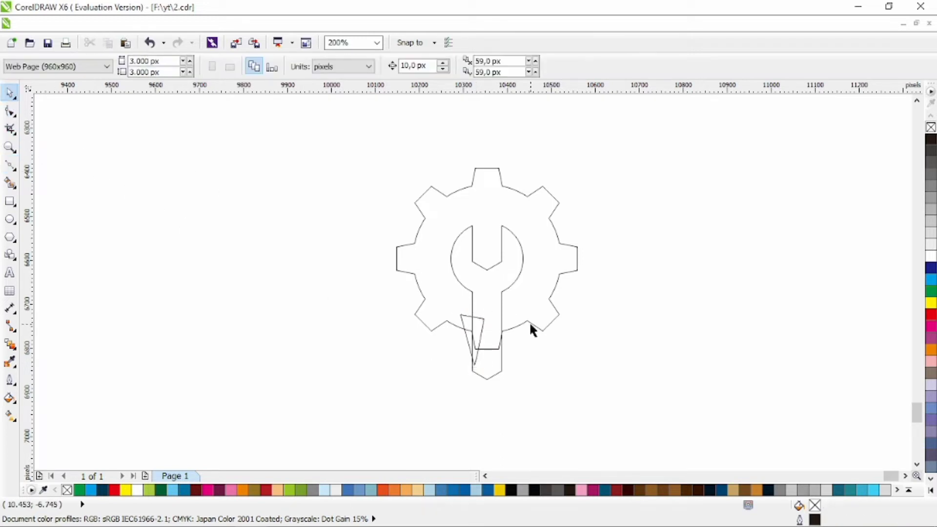
- Place a horizontally mirrored copy of the triangle across the right edge of the wrench handle
right_click(498, 330)
left_click_drag(477, 331, 505, 316)
left_click(297, 66)
left_click(459, 321, "shift")
left_click(459, 321, "shift")
left_click(464, 319, "shift")
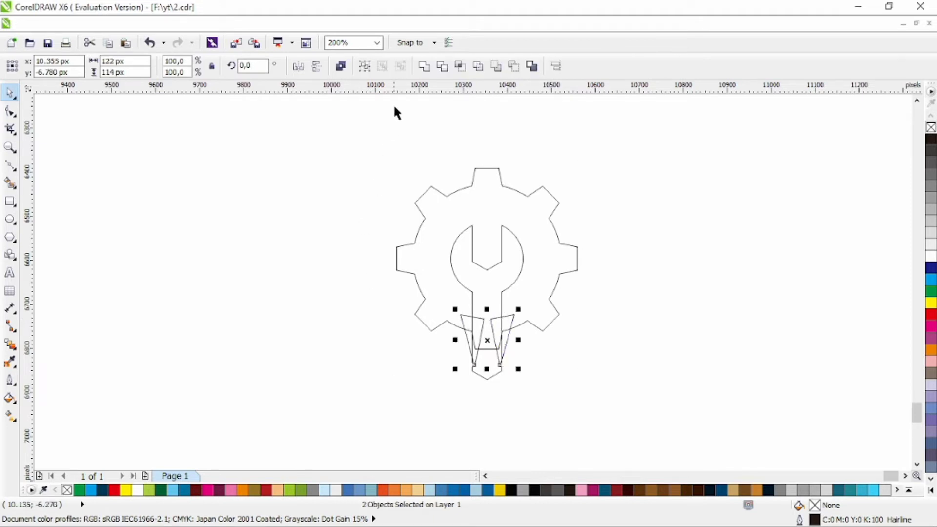
- Weld the two triangles together and merge them with the gear outline
left_click(425, 72)
left_click(534, 242, "shift")
key("x")
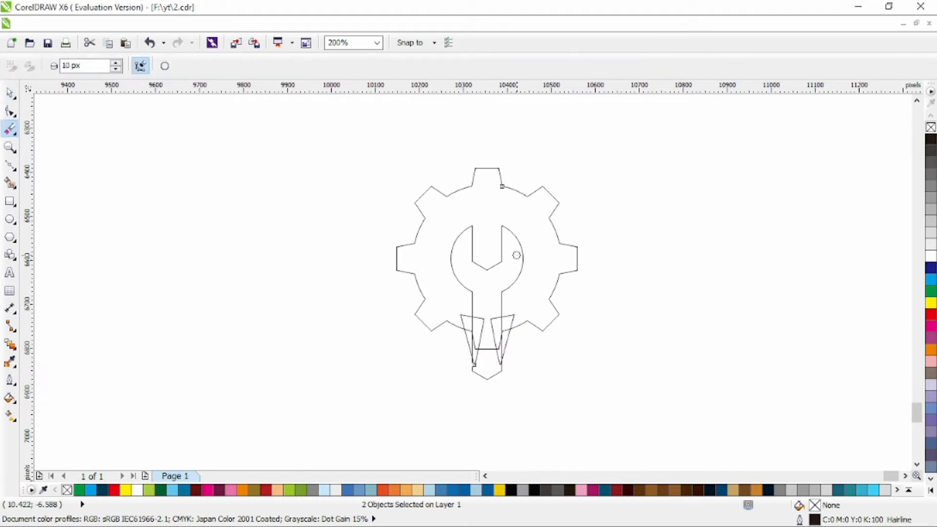
left_click(9, 92)
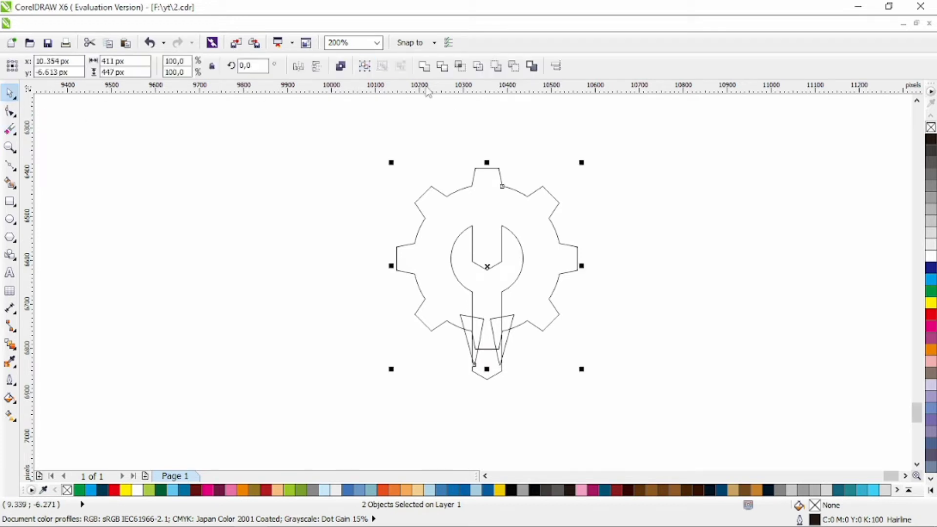
left_click(425, 69)
- Trim the gear with the wrench shape and delete the wrench, leaving its cutout
left_click(521, 270)
left_click(514, 191, "shift")
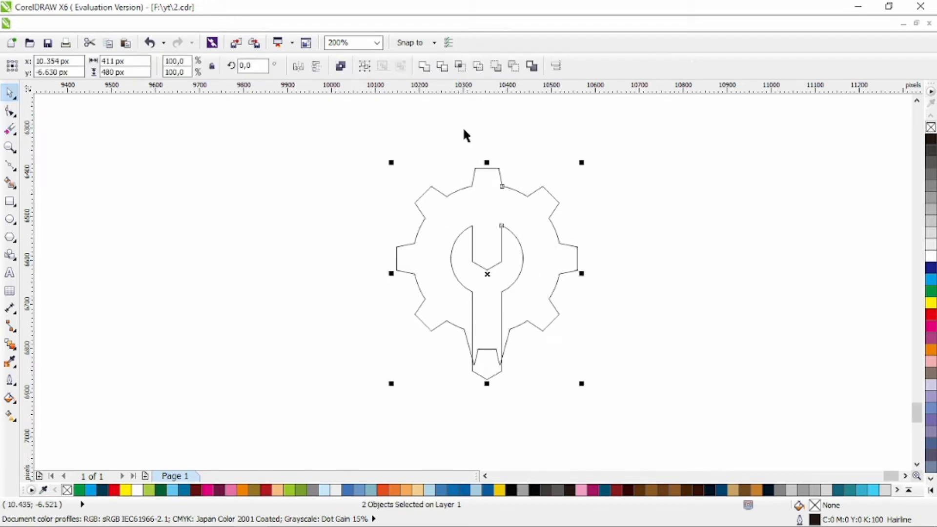
left_click(440, 68)
left_click(522, 268)
key("Delete")
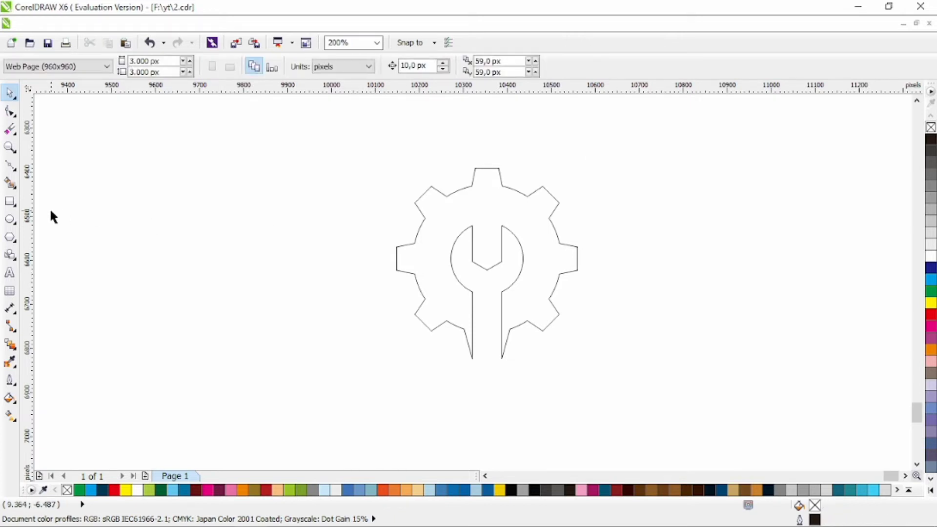
- Draw four circles about 267, 148, 295 and 208 px wide overlapping the gear's left, top, right and bottom
left_click(11, 218)
left_click_drag(366, 186, 482, 287)
left_click_drag(432, 152, 644, 359)
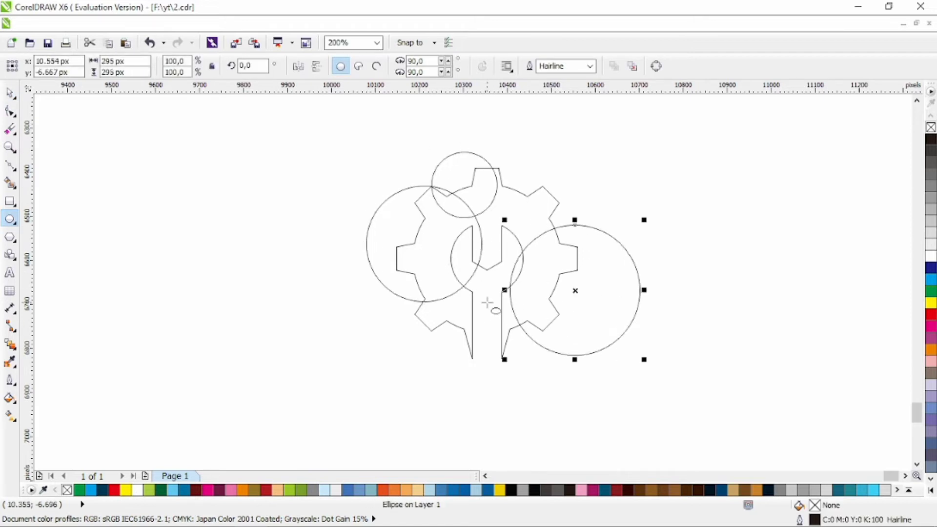
left_click_drag(443, 303, 543, 404)
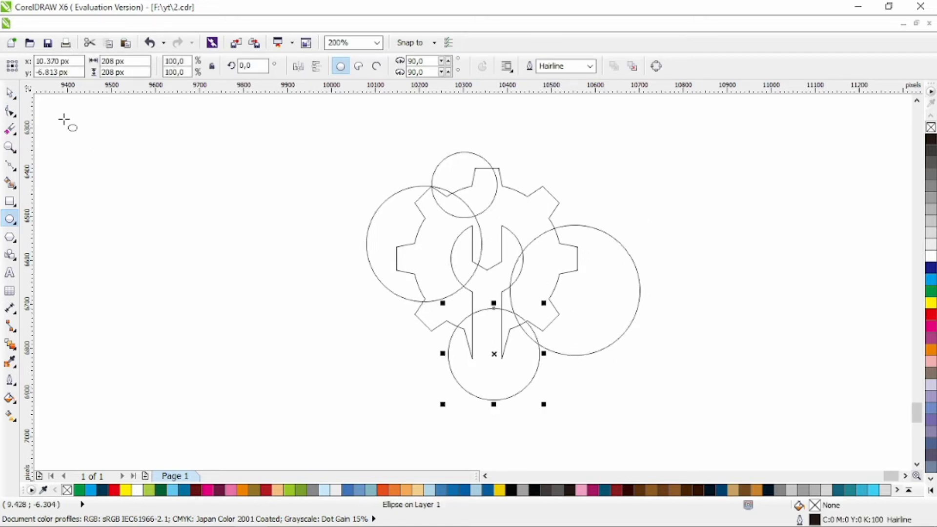
left_click(10, 92)
left_click(397, 194)
left_click_drag(487, 182, 489, 179)
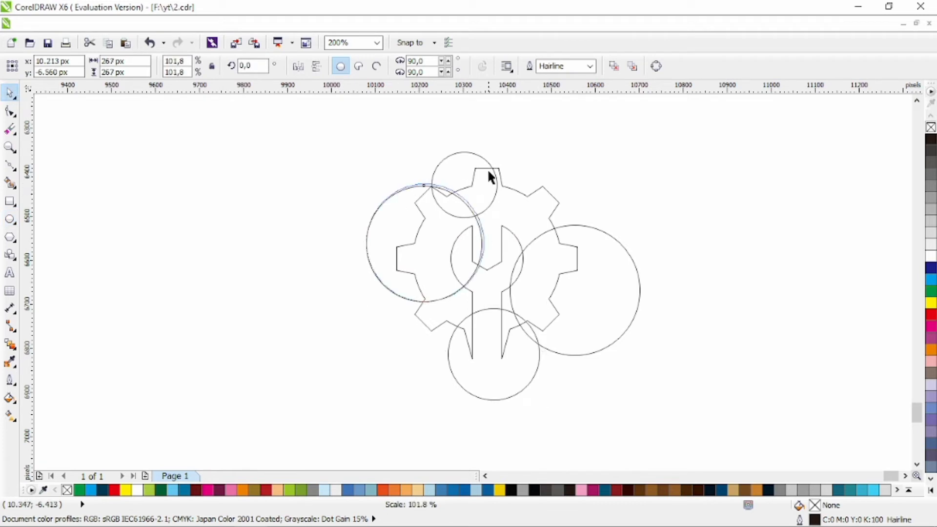
- Fill the gear with dark blue C100 M81 Y54 K20 and remove its outline
left_click(495, 175)
left_click(517, 206)
left_click(512, 233)
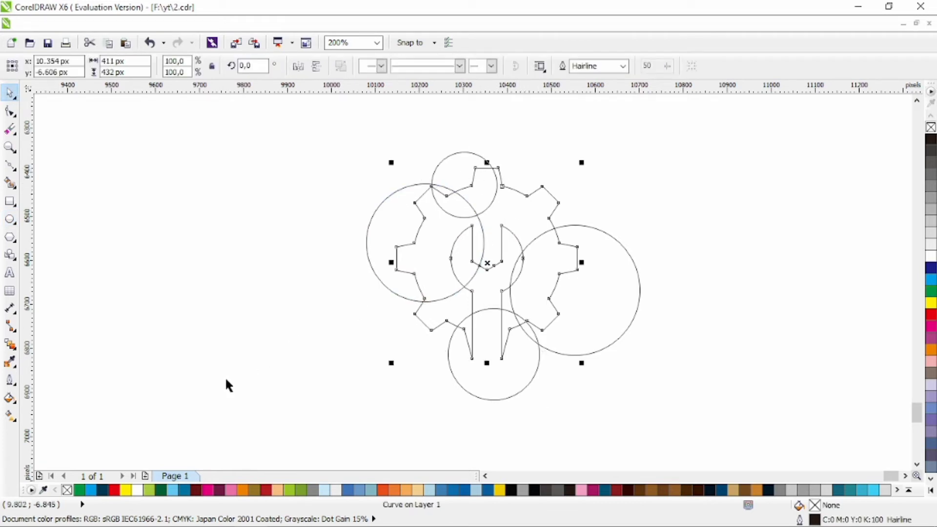
left_click(101, 490)
right_click(67, 490)
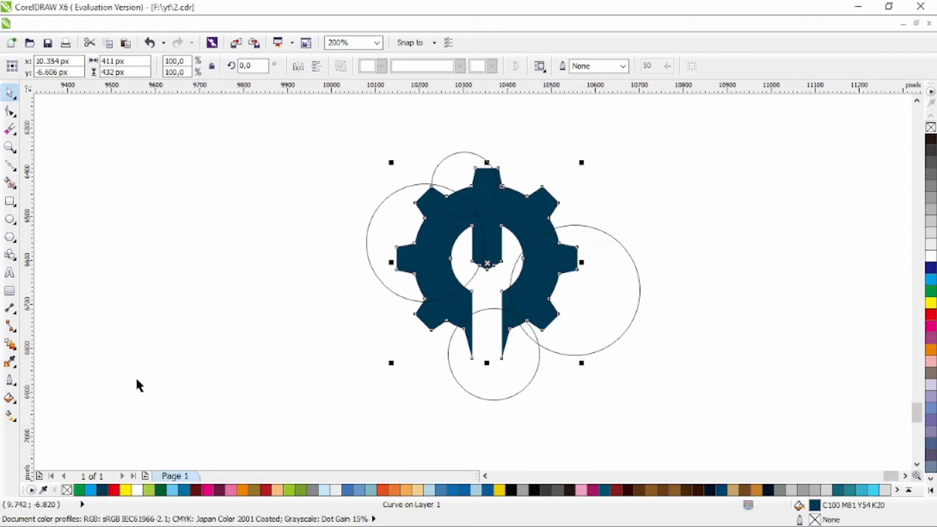
- Apply a linear gradient to the gear from dark blue at its lower left to cyan at its upper right
left_click(10, 416)
left_click(462, 340)
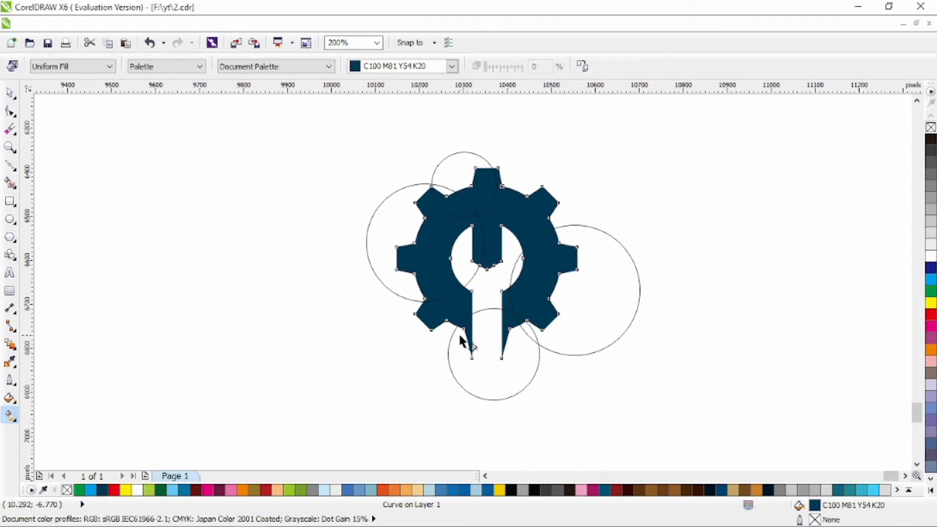
left_click_drag(492, 219, 520, 156)
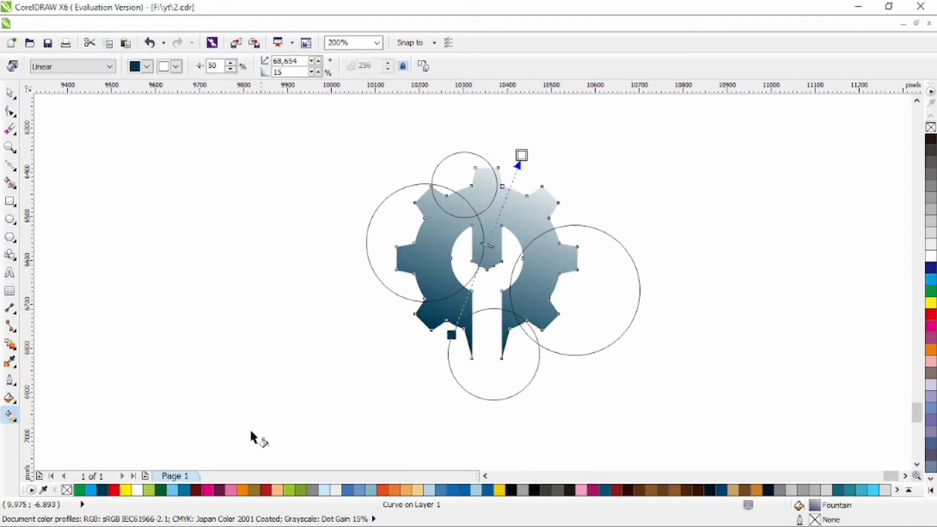
left_click(90, 490)
left_click(10, 93)
left_click(236, 195)
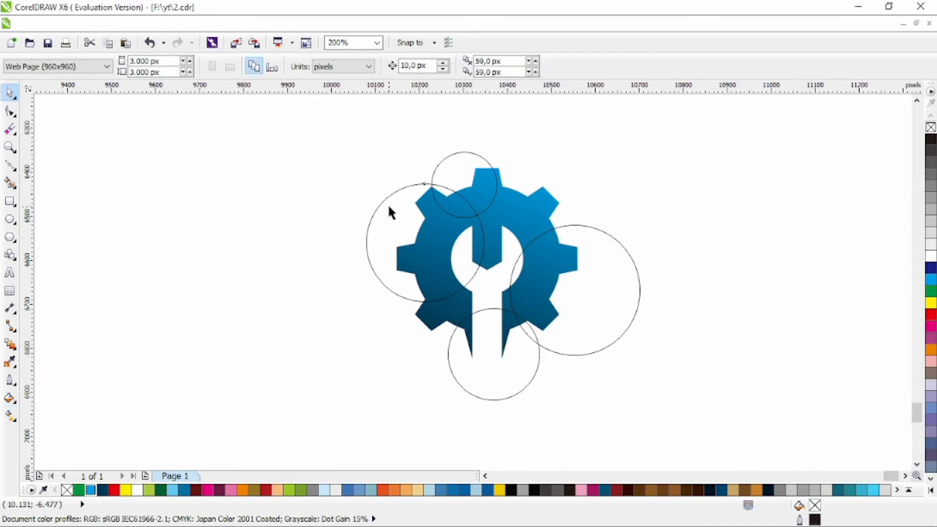
- Intersect the gear separately with the left, the small top and the large right circle
left_click(388, 204)
left_click(530, 200, "shift")
left_click(459, 68)
left_click(465, 153)
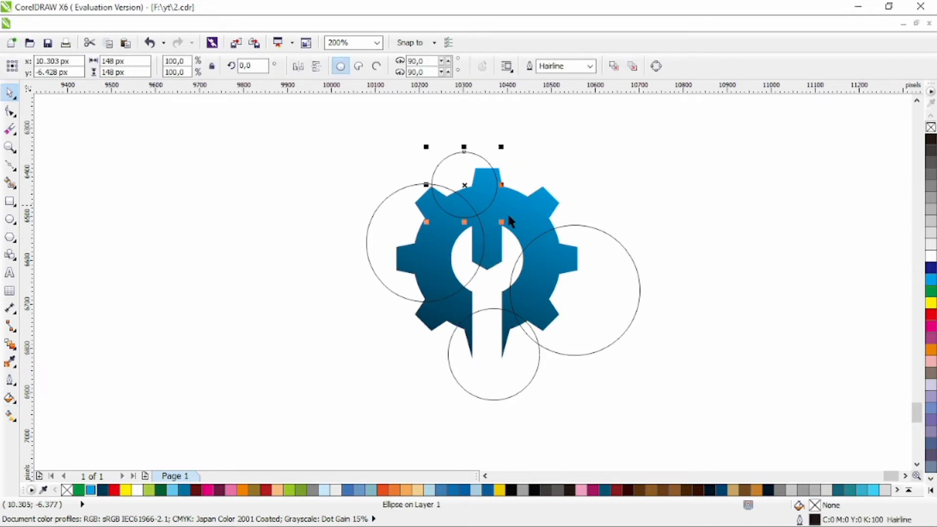
left_click(517, 222, "shift")
left_click(458, 68)
left_click(638, 278)
left_click(519, 200, "shift")
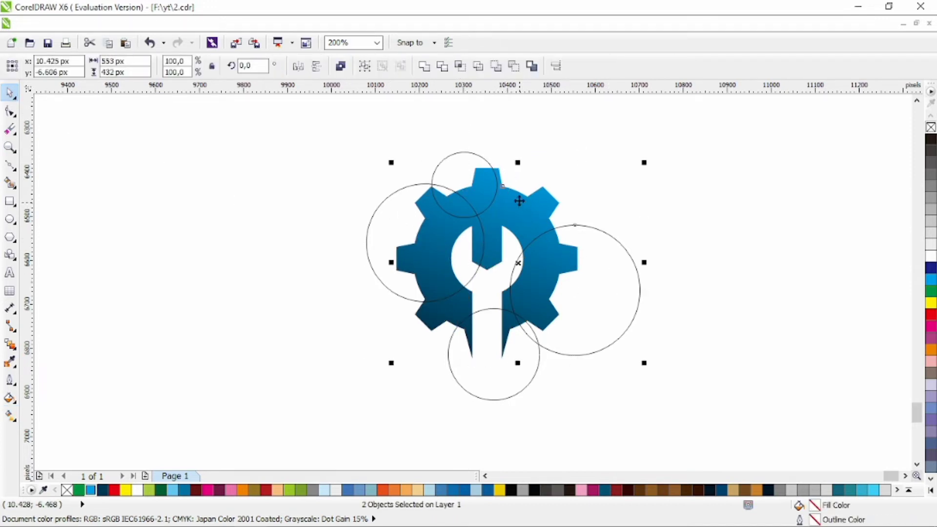
left_click(459, 69)
- Move the bottom circle over the gear's upper-right teeth and intersect it with the gear
left_click(501, 381)
left_click(453, 299, "shift")
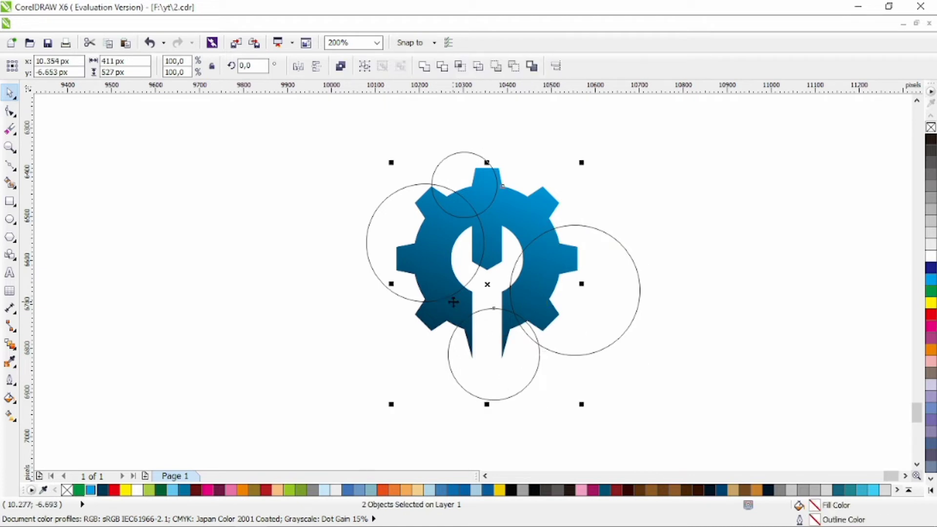
left_click(564, 369)
left_click_drag(528, 368, 592, 241)
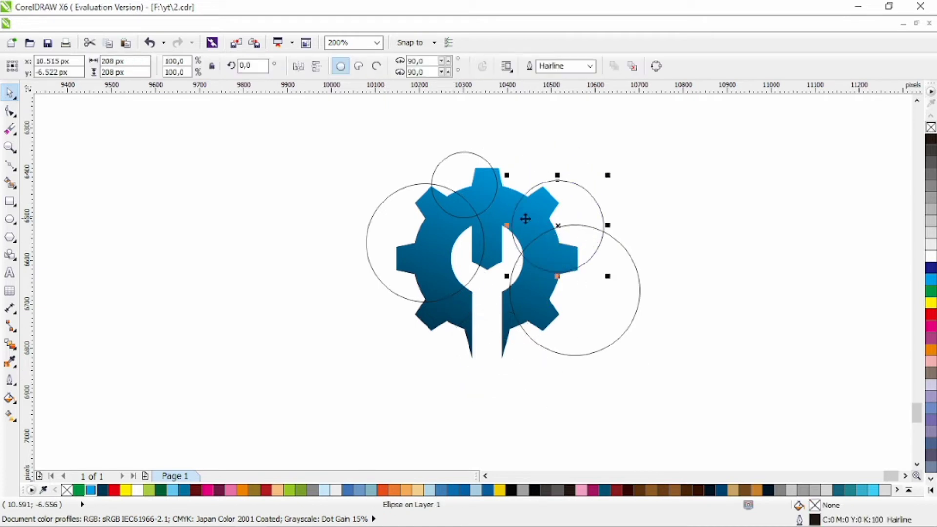
left_click(509, 198, "shift")
left_click(460, 69)
- Delete the four construction circles, keeping the gear and its intersected segments
left_click(551, 193)
key("Delete")
left_click(462, 167)
key("Delete")
left_click(438, 232)
key("Delete")
left_click(600, 252)
key("Delete")
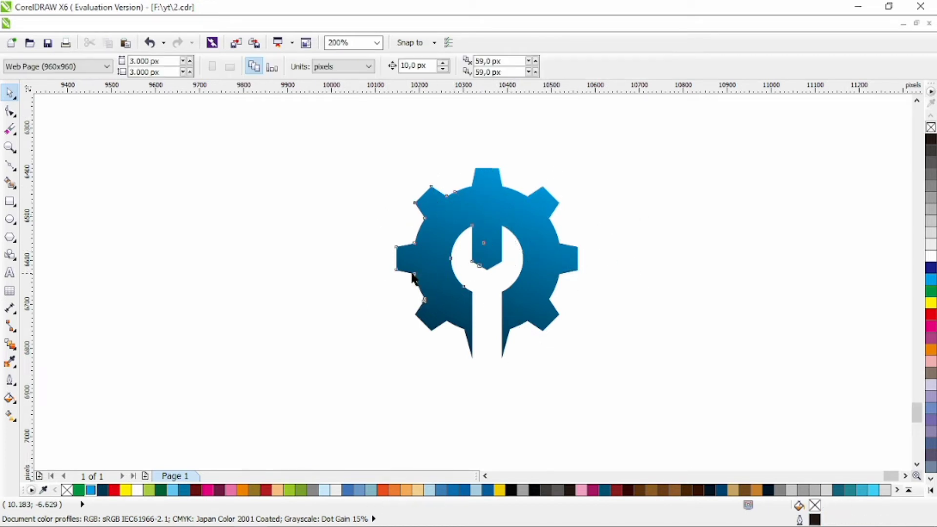
- Shift the linear gradients of the gear's left, top, right and upper-right segments so that neighbouring segments contrast in shade
left_click(409, 272)
left_click(10, 415)
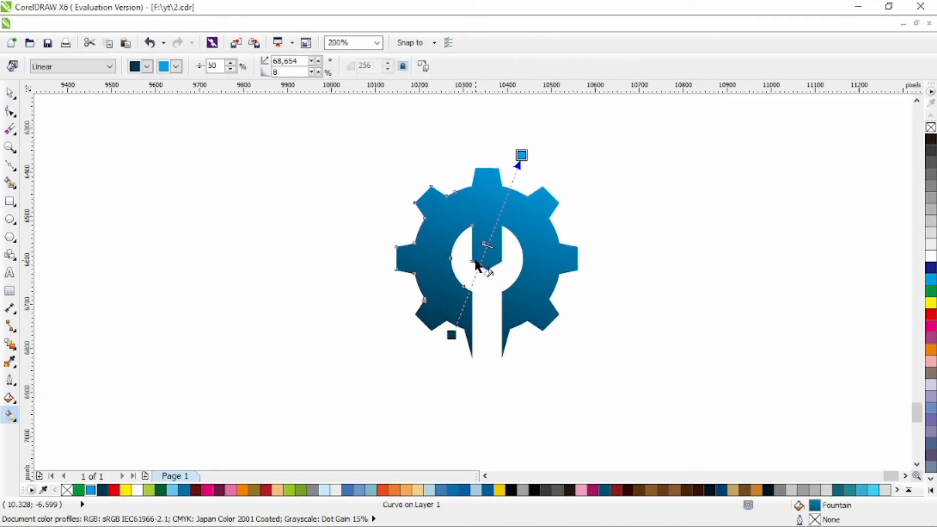
mouse_move(482, 260)
left_mouse_down()
mouse_move(500, 214)
mouse_move(491, 234)
mouse_move(486, 200)
mouse_move(500, 212)
mouse_move(491, 246)
left_mouse_up()
left_click(542, 233)
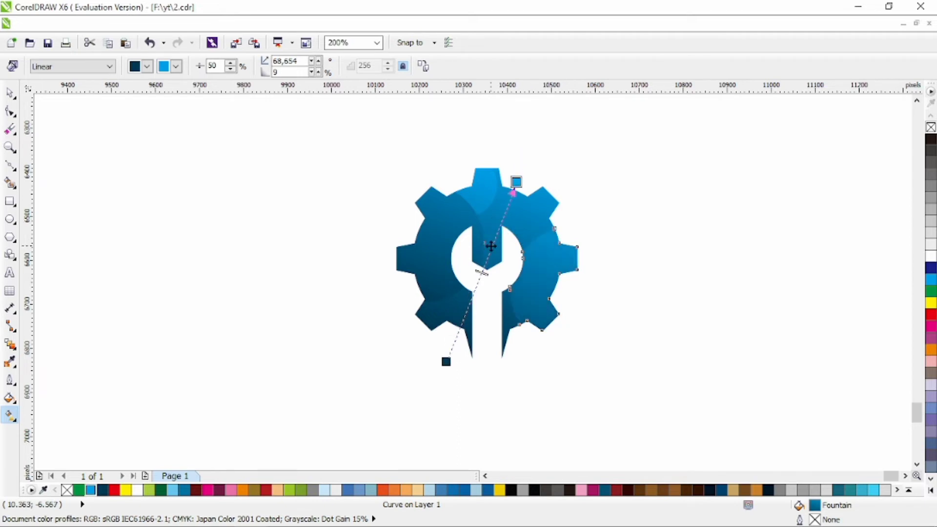
left_click(536, 221)
left_click_drag(501, 212, 515, 189)
left_click(543, 263)
key("space")
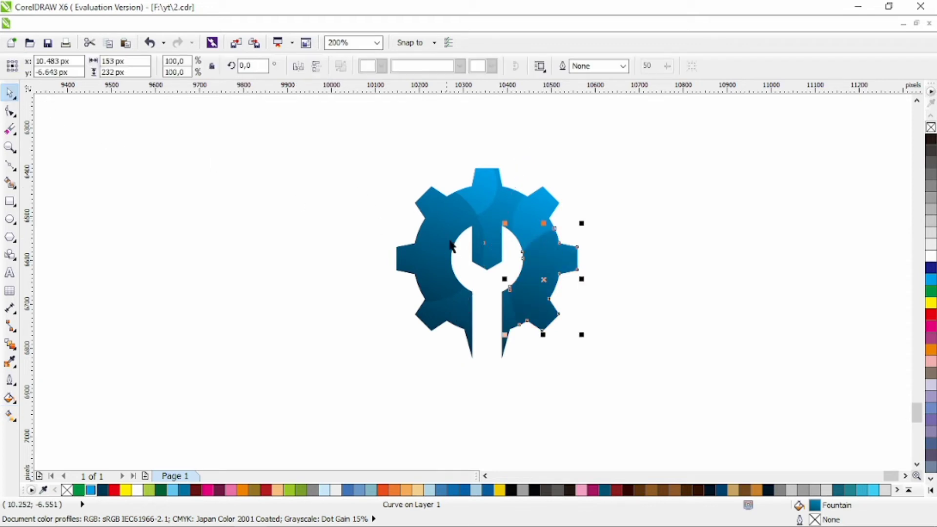
- Intersect the upper-right and right segments and shift the overlap's gradient toward the upper right to darken it
left_click(527, 218)
left_click(541, 265, "shift")
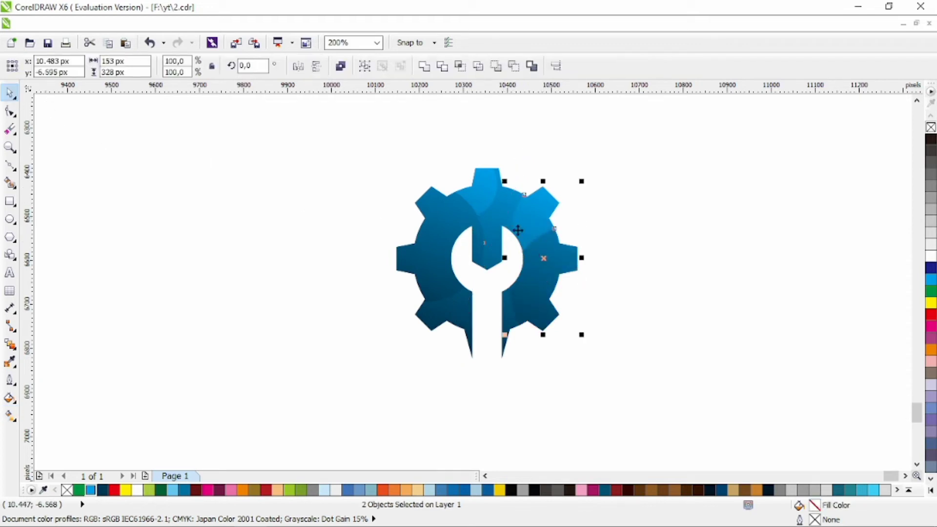
left_click(462, 67)
left_click(10, 415)
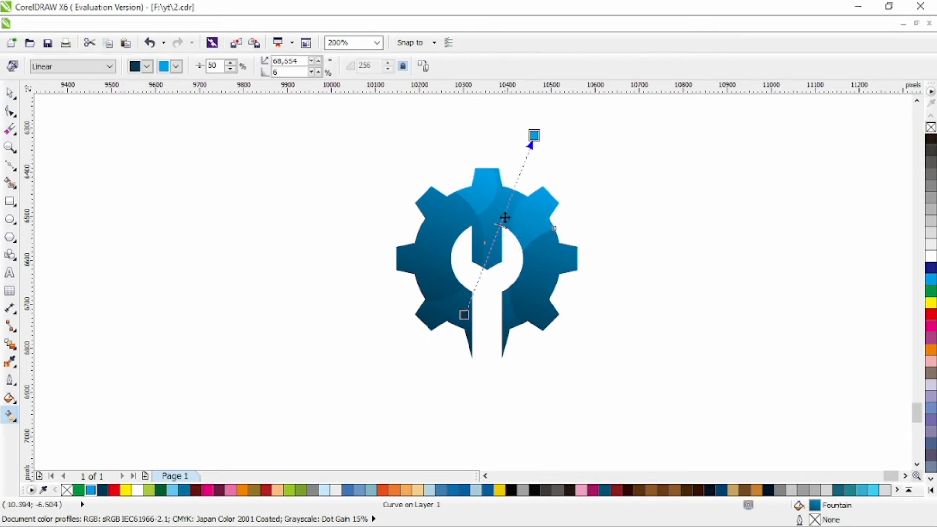
left_click_drag(504, 217, 513, 194)
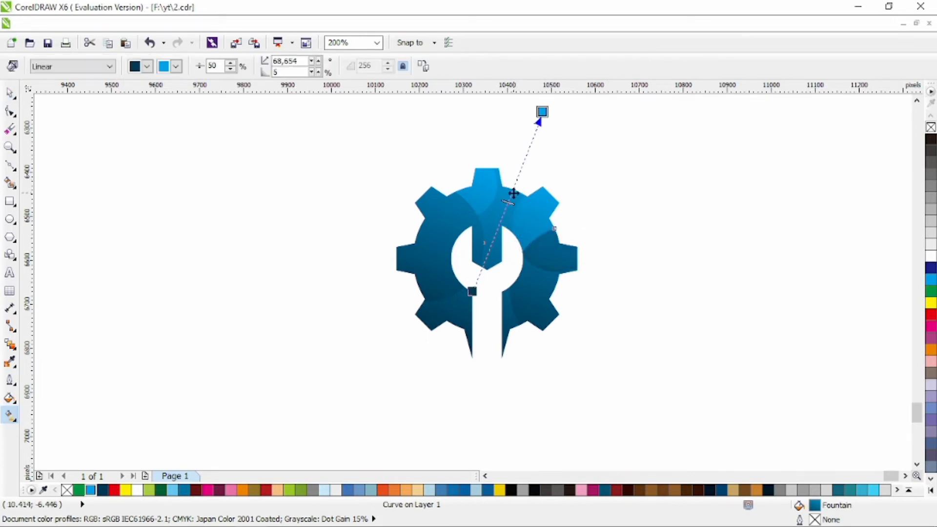
left_click(11, 93)
left_click(388, 234)
- Group all the gear pieces and shrink the logo to about 252 by 265 px, placed slightly higher on the page
left_click(480, 197)
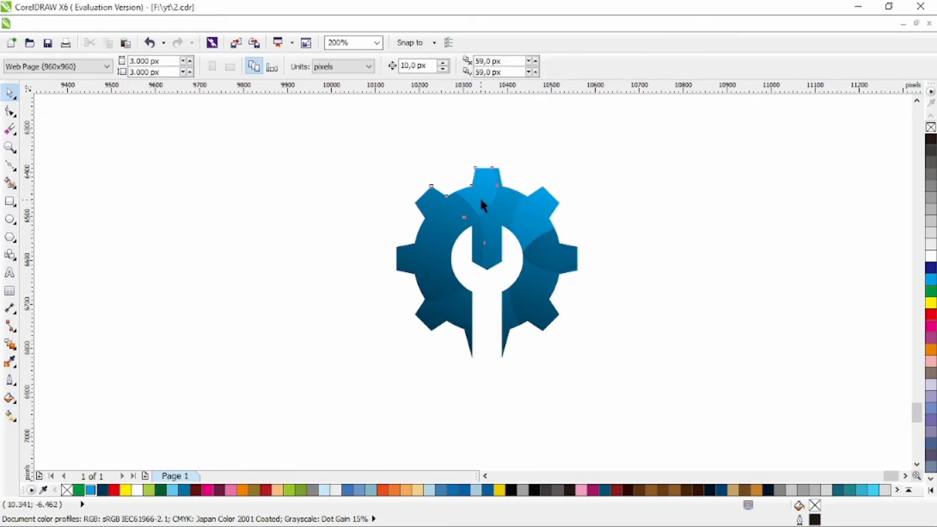
left_click(452, 251, "shift")
left_click(304, 168)
left_click_drag(347, 149, 632, 413)
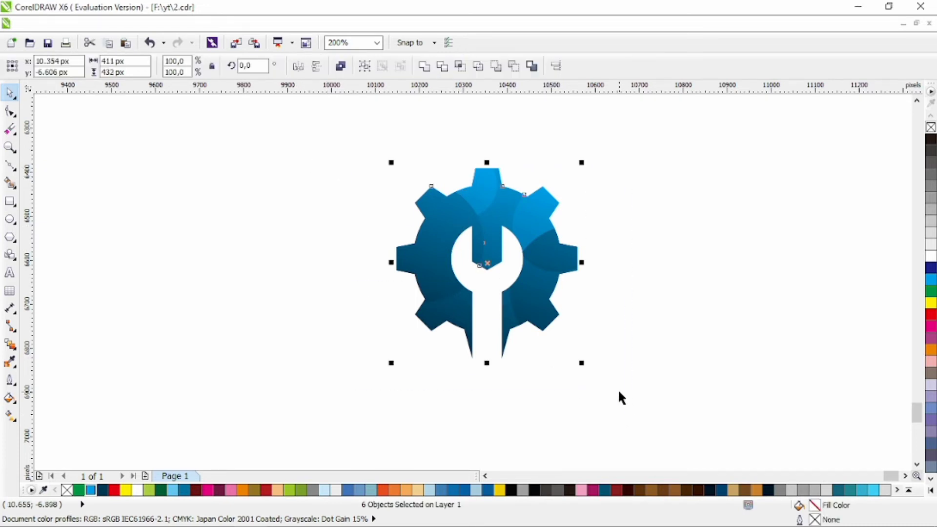
left_click_drag(581, 363, 545, 326)
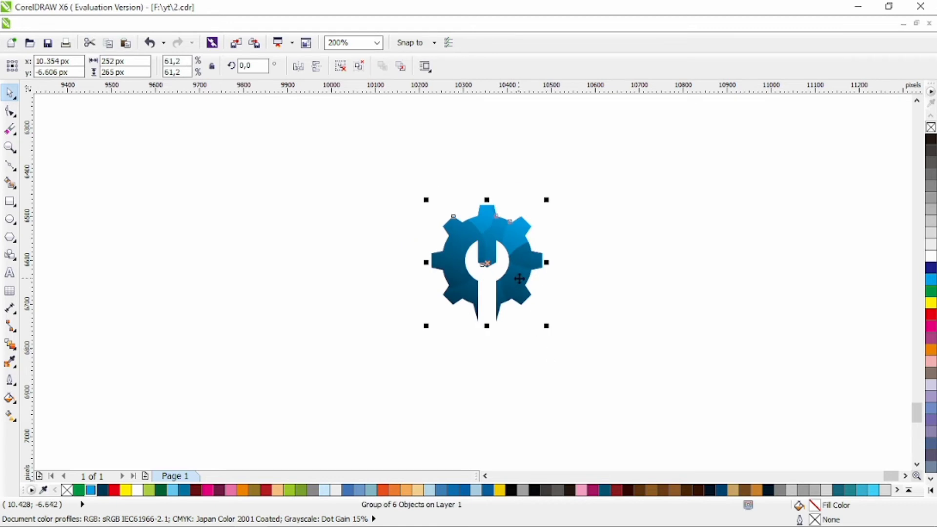
left_click(590, 270)
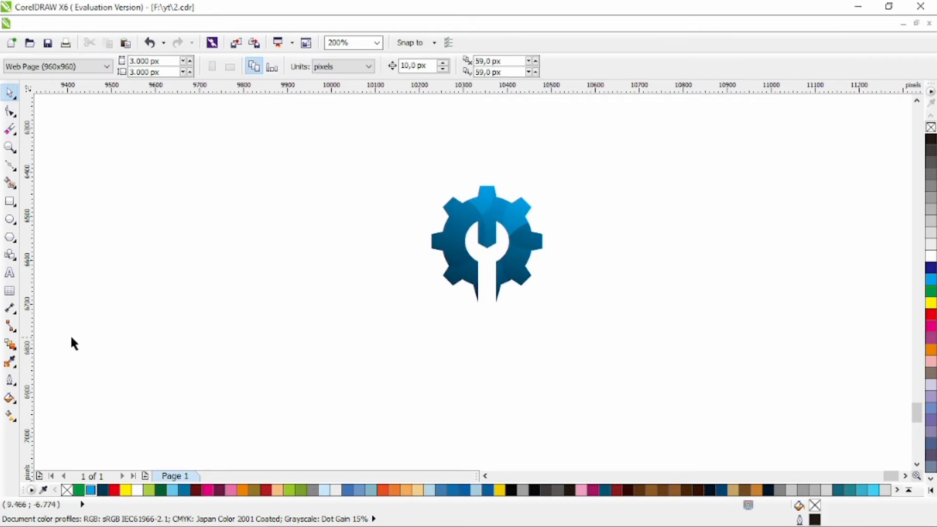
- Add the artistic text SERVICEREPAIR below the gear logo
left_click(9, 273)
left_click(407, 338)
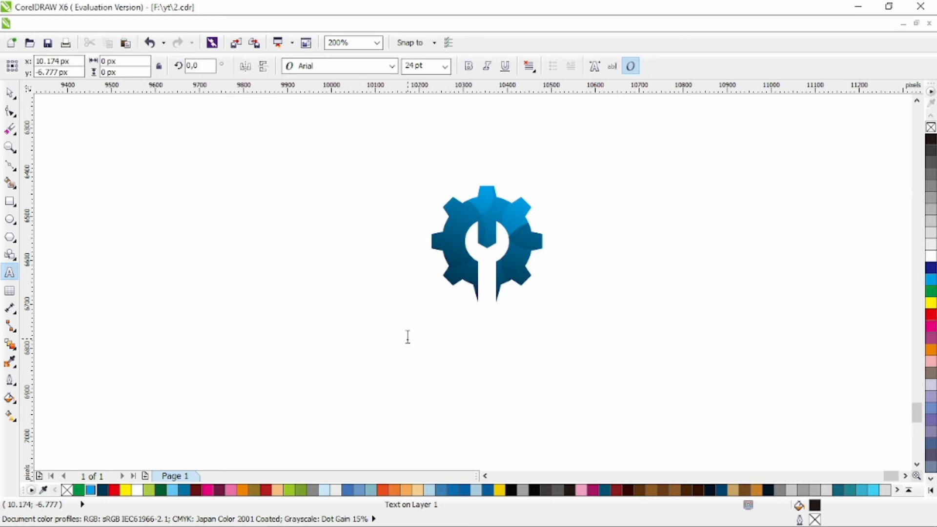
key("Caps_Lock")
type("SERVIC")
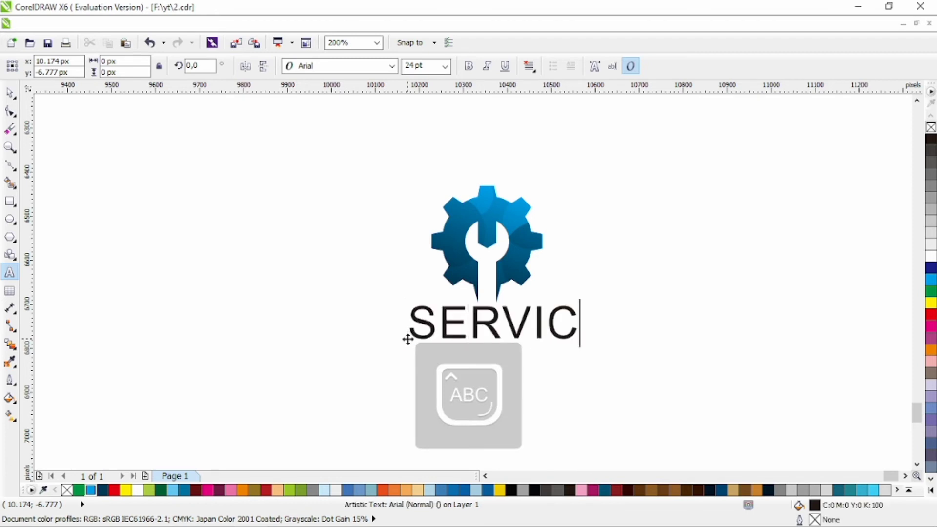
type("EREPAIR")
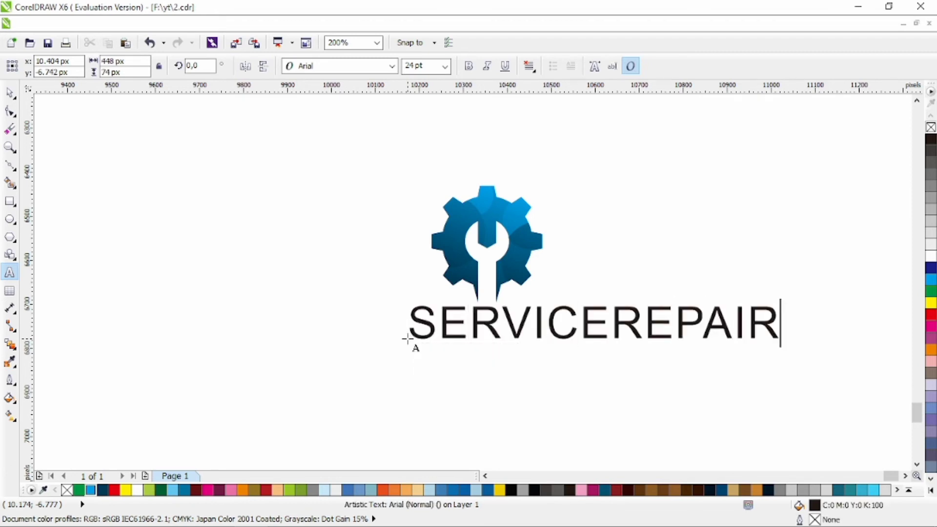
left_click(9, 92)
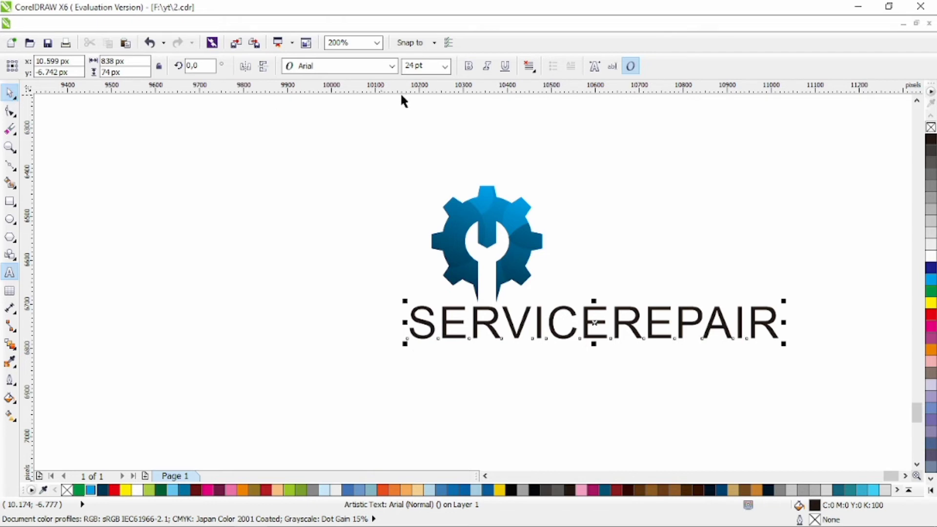
- Set the text's font to Calibri Light and scale it down to about 288 px wide
left_click(393, 66)
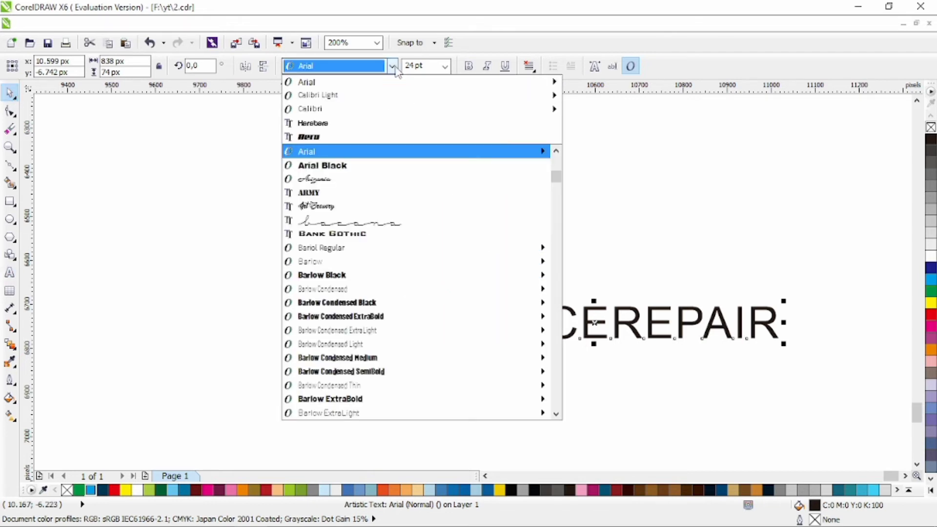
left_click(571, 92)
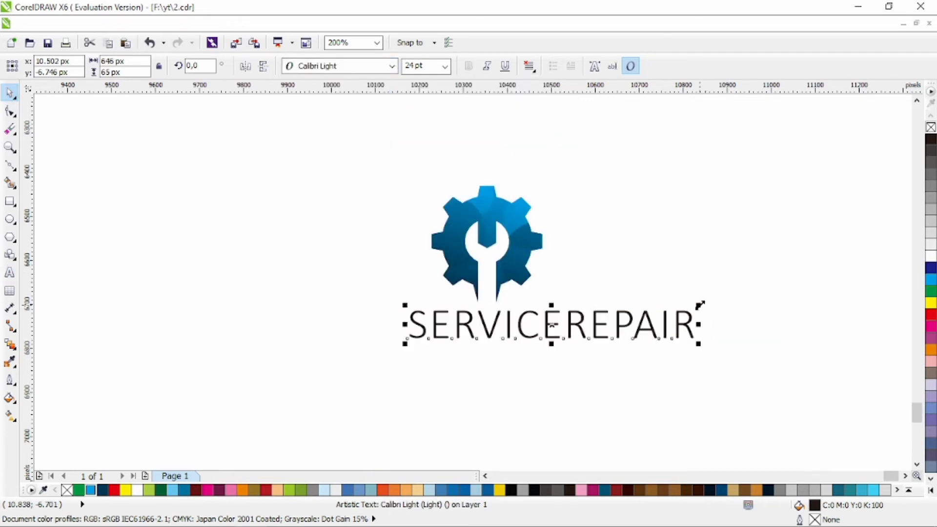
left_click_drag(700, 305, 573, 330)
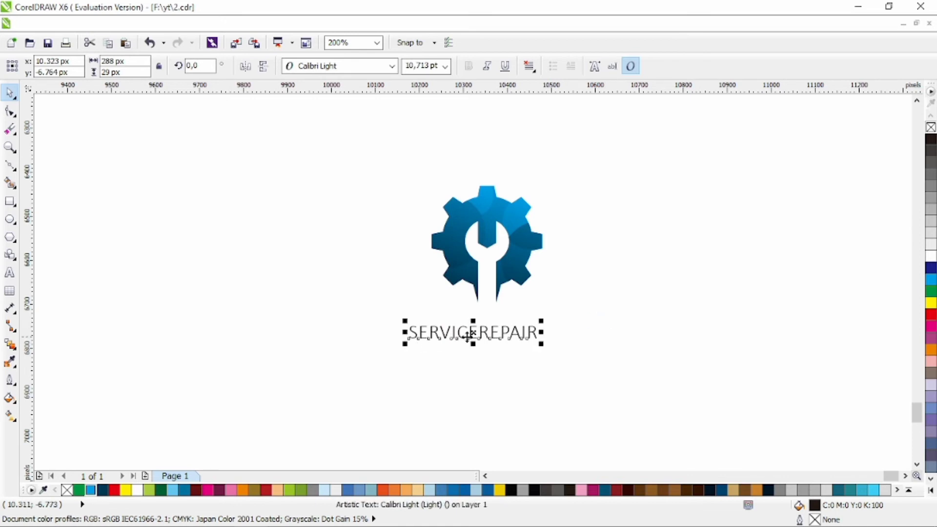
- Format the word SERVICE in bold Calibri and centre the text line under the gear
double_click(471, 333)
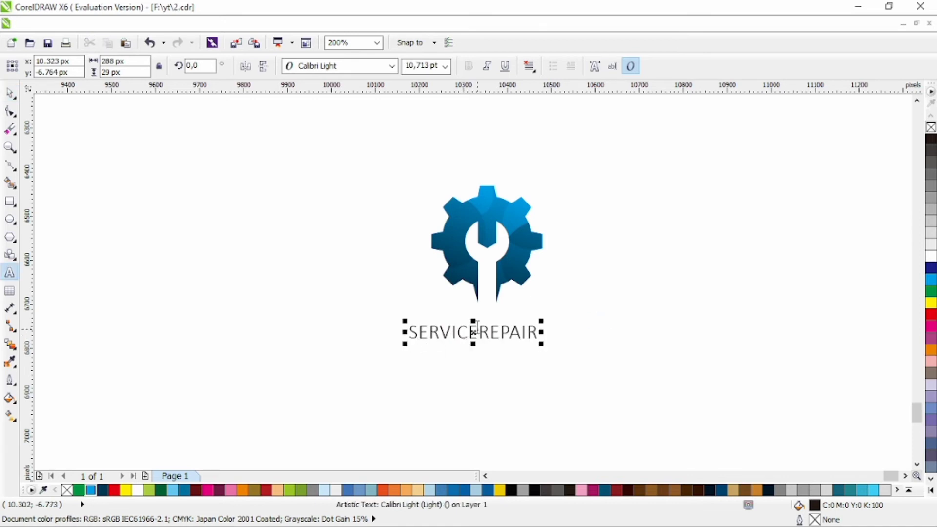
left_click_drag(473, 333, 380, 324)
left_click(391, 66)
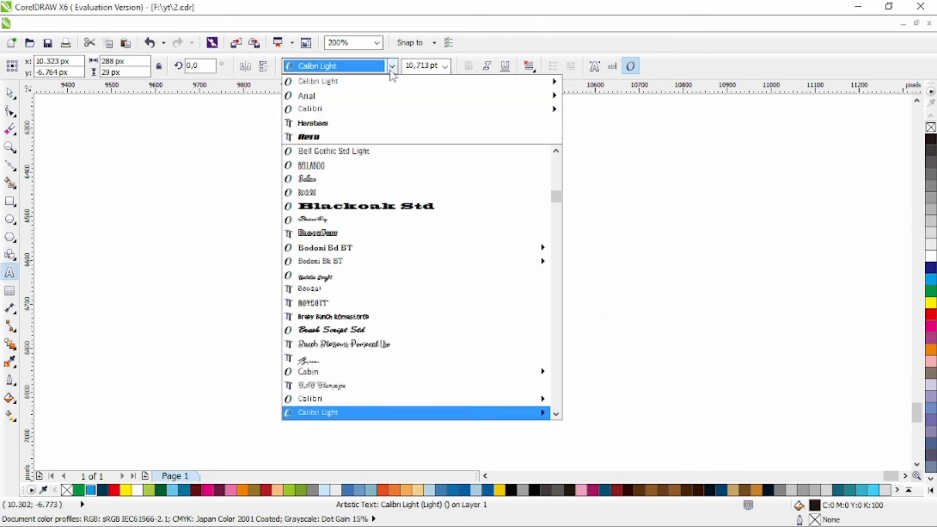
left_click(381, 109)
left_click(469, 65)
left_click(10, 93)
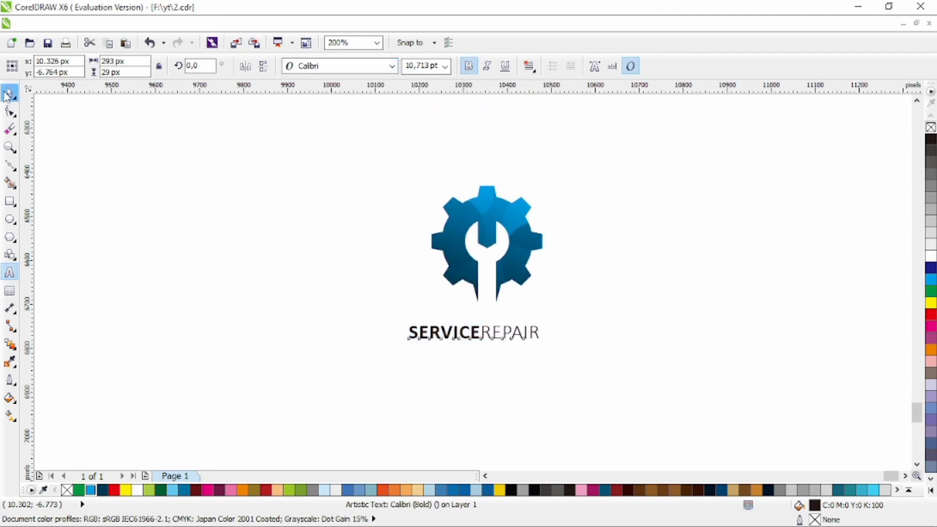
left_click(713, 431)
- Duplicate the SERVICEREPAIR line directly beneath itself and replace the copy's text with LOGO DESIGN
left_click_drag(518, 335, 517, 351)
right_click(516, 351)
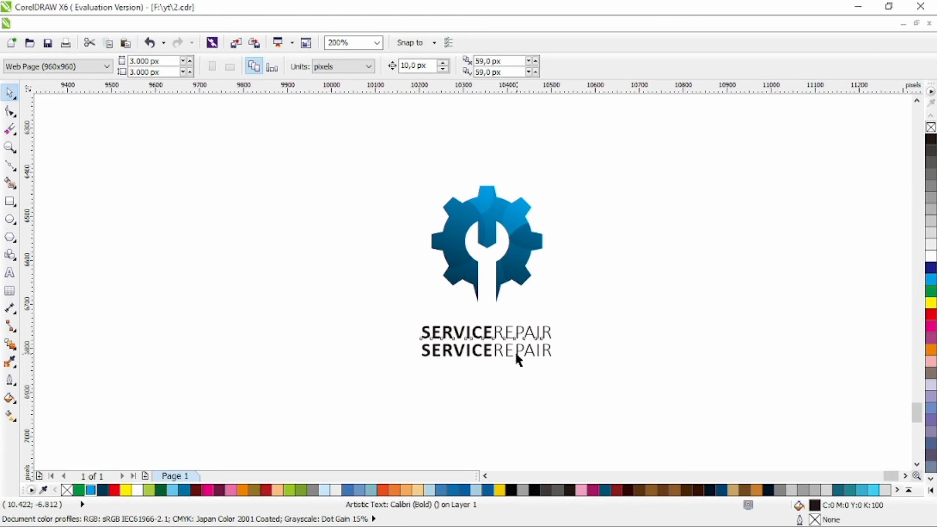
double_click(517, 351)
key("ctrl+a")
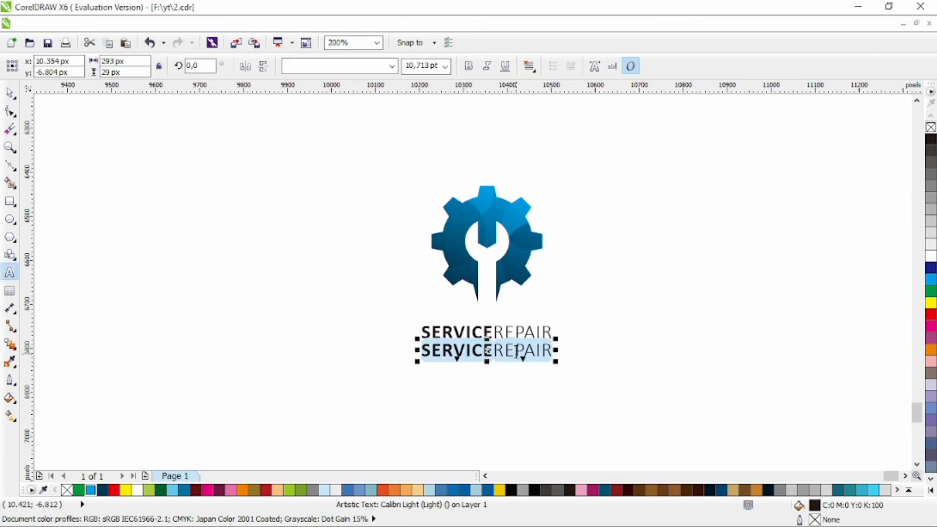
type("LOGO DESIGN")
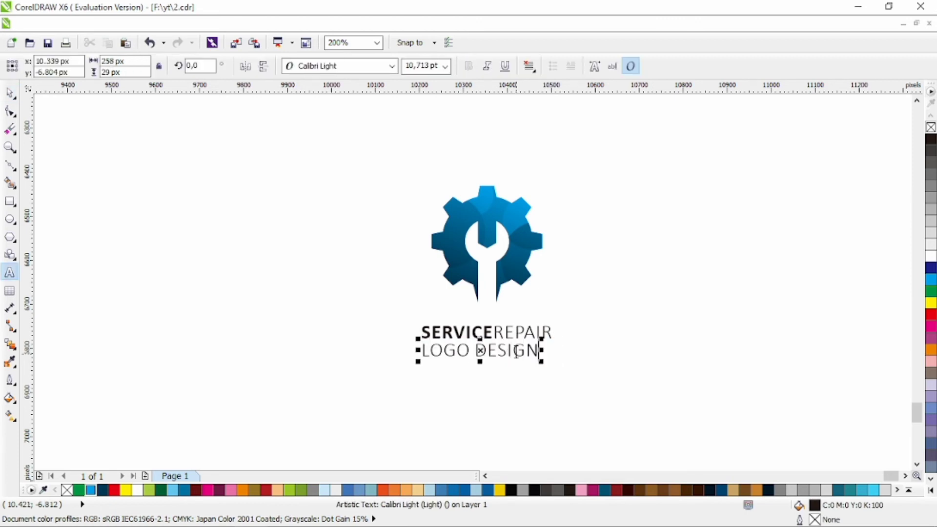
- Format the LOGO DESIGN tagline in bold Calibri and scale it down to about 88 px wide
left_click(10, 93)
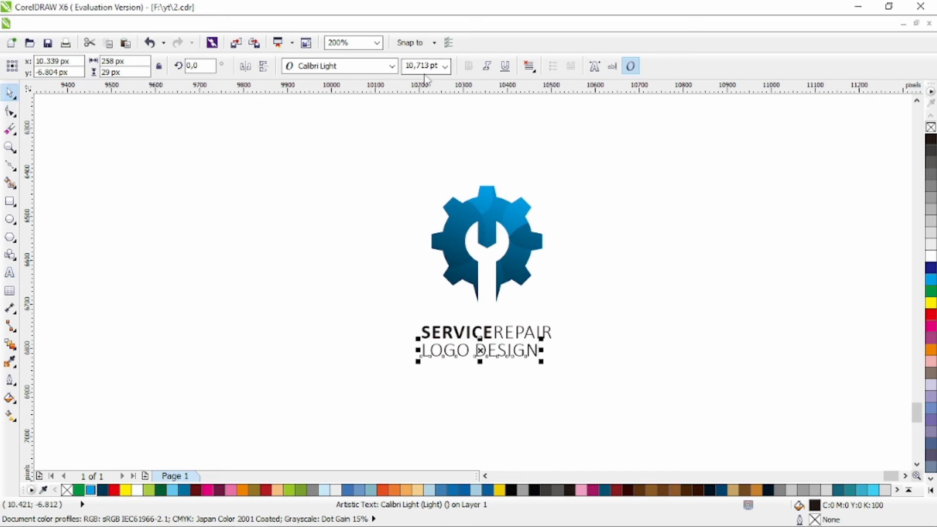
left_click(391, 65)
mouse_move(379, 99)
left_click(469, 66)
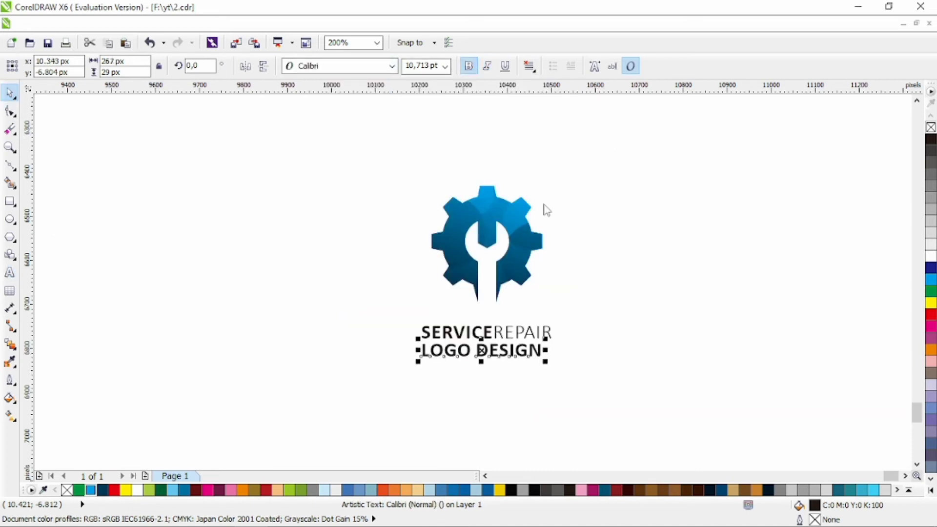
left_click_drag(542, 363, 464, 368)
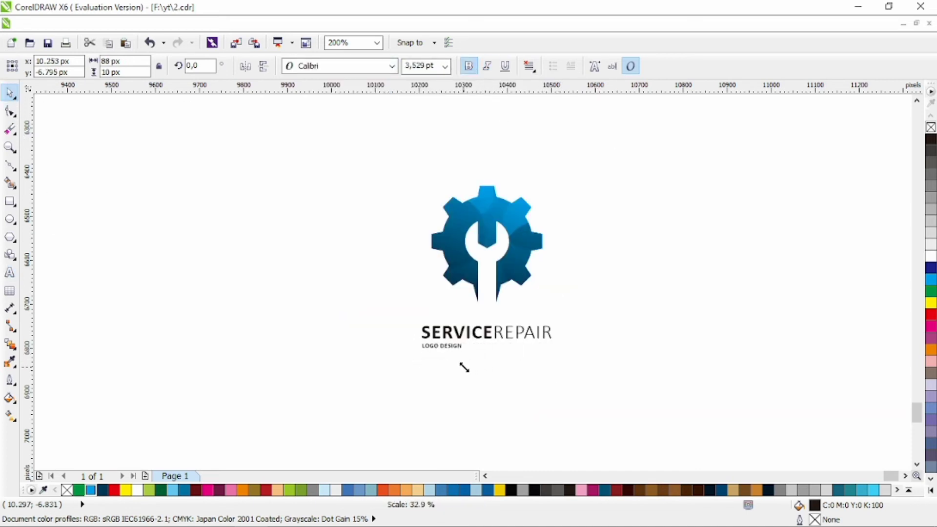
- Centre the gear, the SERVICEREPAIR line and the tagline on a common vertical axis
left_click_drag(374, 386, 605, 169)
key("c")
left_click(637, 241)
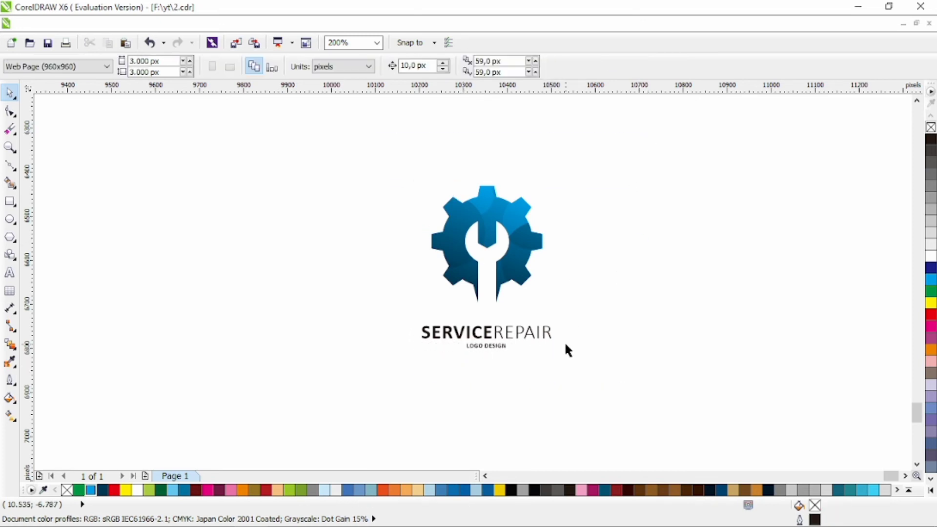
- Set both text lines to Center alignment and scale them down together beneath the gear
left_click_drag(593, 314, 407, 358)
left_click(530, 66)
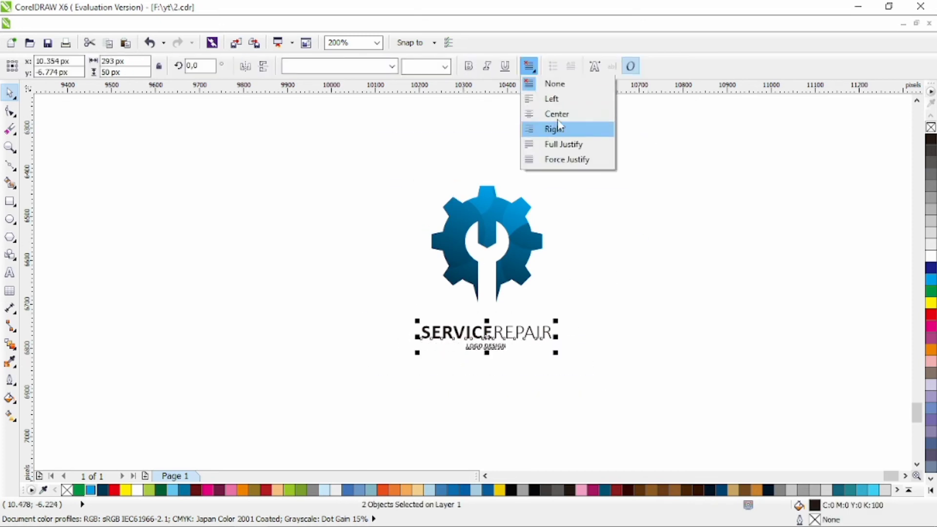
left_click(556, 125)
left_click_drag(556, 321, 544, 349)
left_click(601, 300)
- Widen the letter spacing of SERVICEREPAIR to about the gear's width and spread out the tagline's letters
left_click(528, 337)
key("F10")
left_click(488, 344)
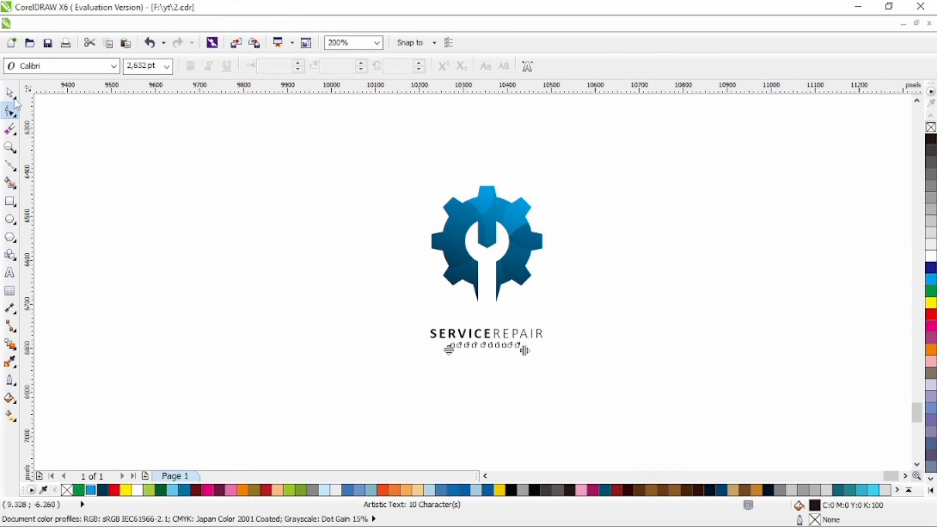
- Move both text lines up closer to the gear and colour them dark blue
key("space")
left_click_drag(357, 360, 538, 318)
left_click(711, 323)
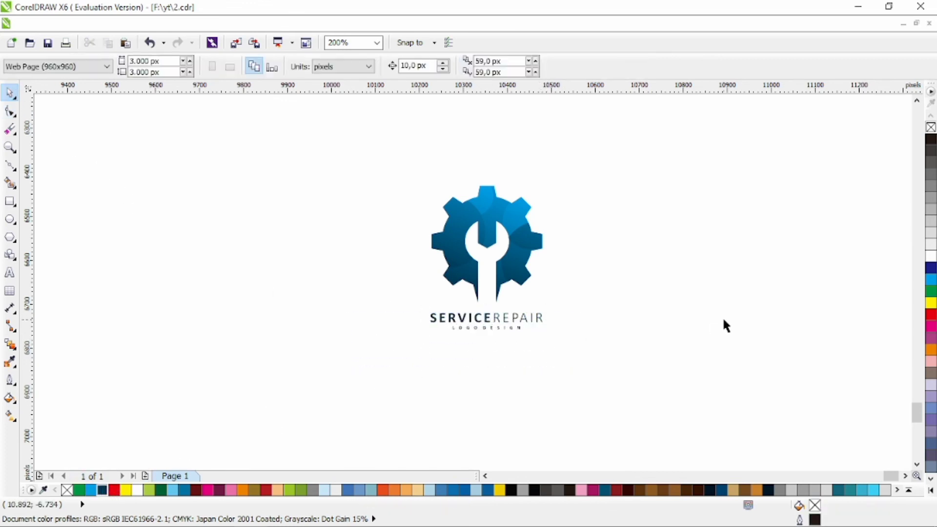